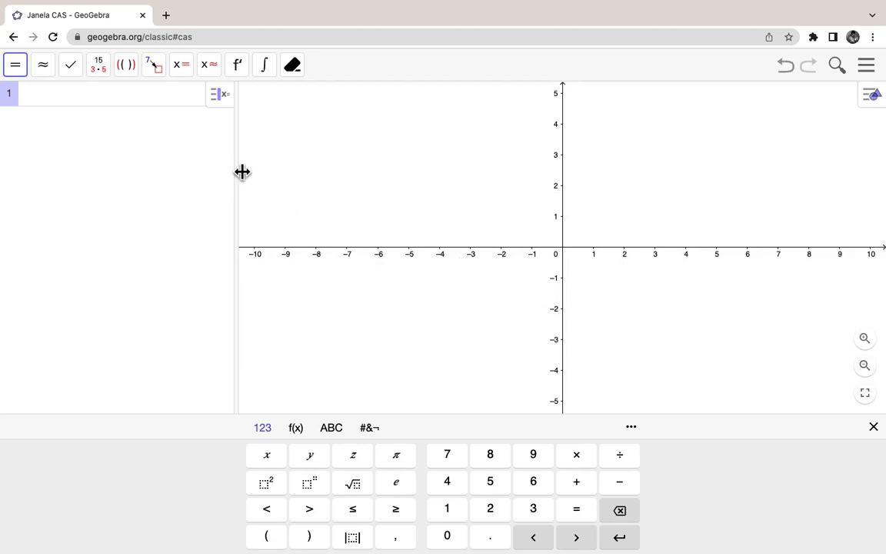
# - Widen the CAS view and define the function f(x) := x^2 in its first row
pyautogui.moveTo(239, 172); pyautogui.dragTo(309, 169)
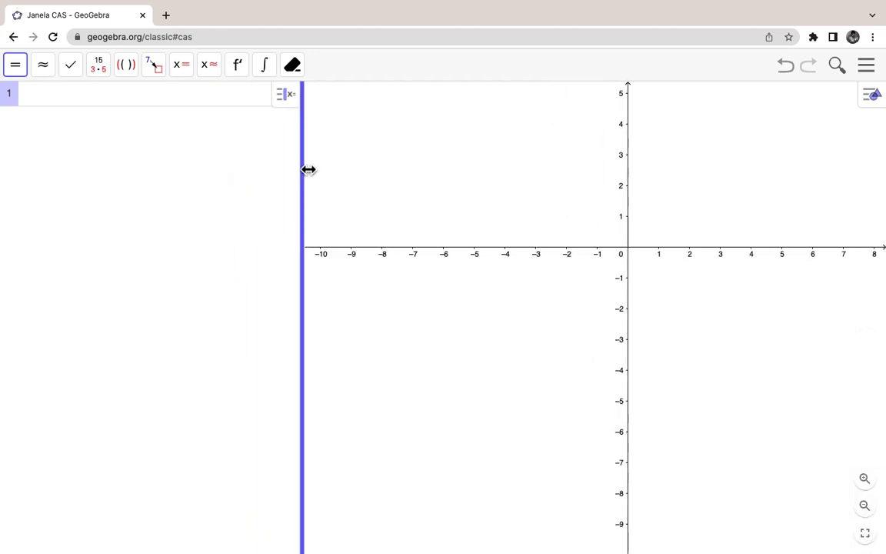
pyautogui.click(124, 99)
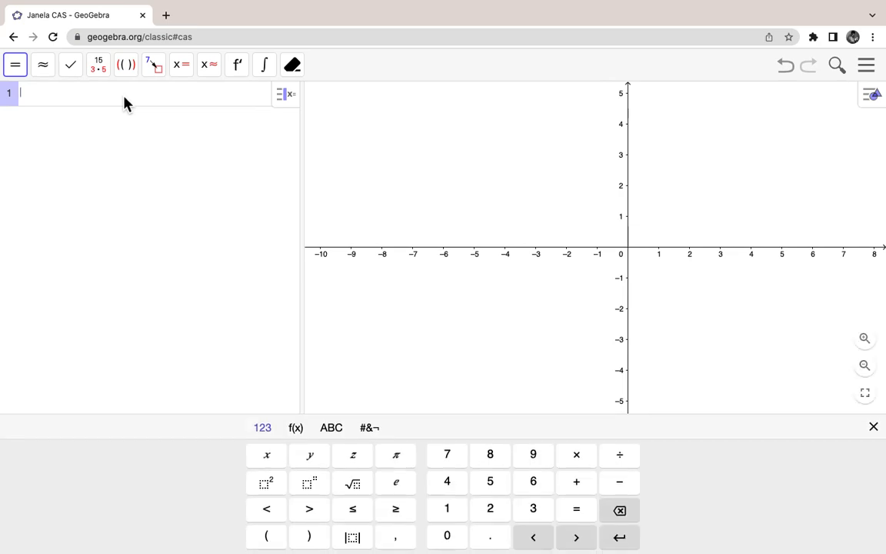
pyautogui.write('f(x) := x')
pyautogui.click(259, 483)
pyautogui.press('Return')
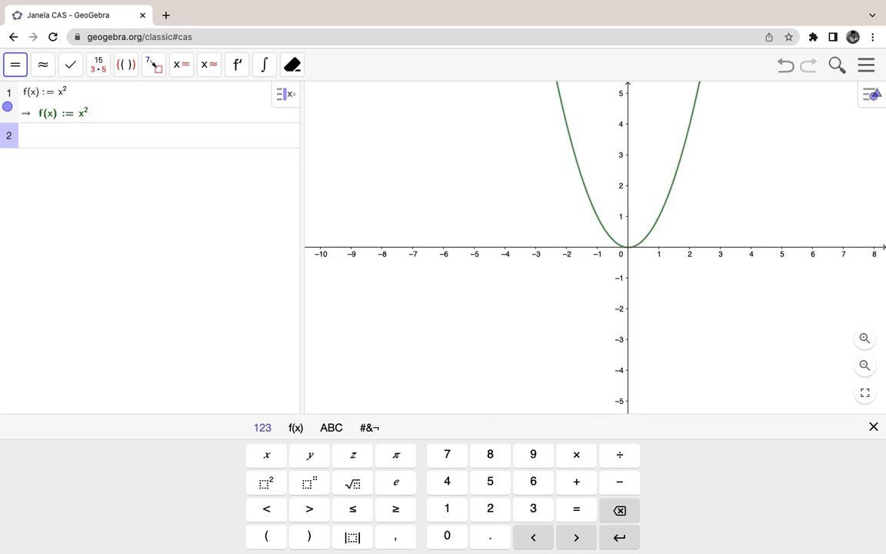
# - Define the function g(x) := 2-x in the second CAS row
pyautogui.write('g')
pyautogui.write('(x')
pyautogui.write('):')
pyautogui.write('=')
pyautogui.write('2-x')
pyautogui.press('Return')
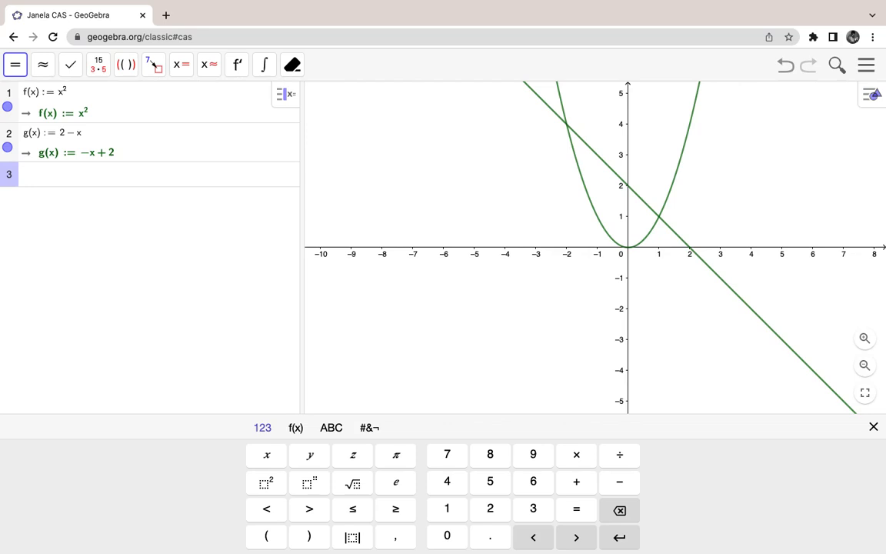
# - Compute the derivative of f(x) with respect to x using Derivada(f(x),x) in row 3
pyautogui.write('Deriv')
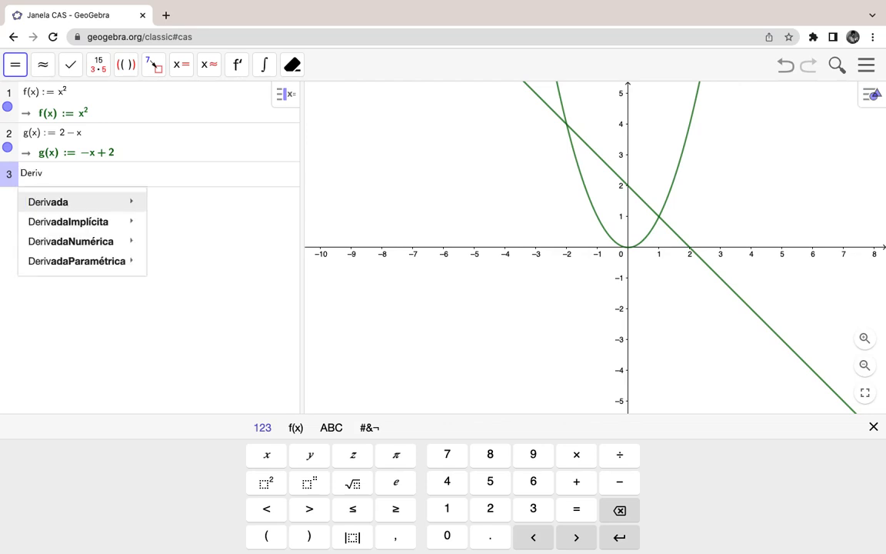
pyautogui.write('ada')
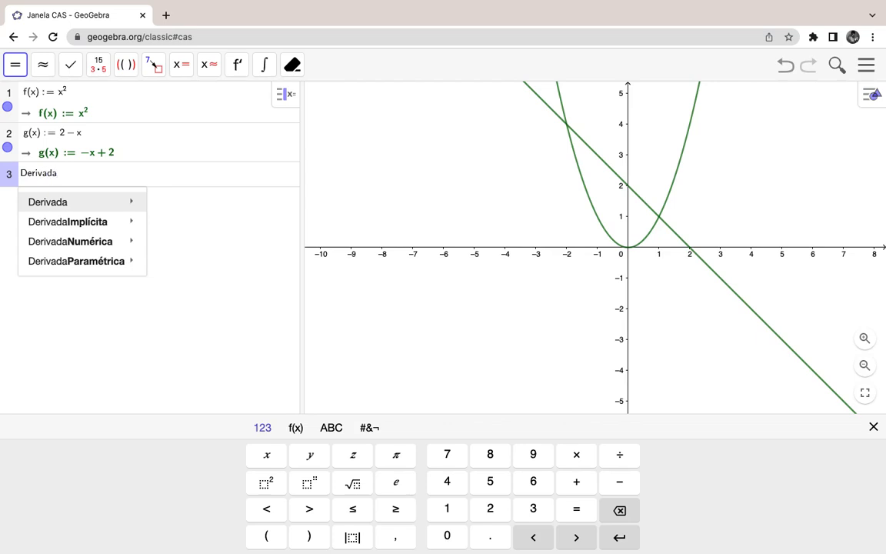
pyautogui.write('(')
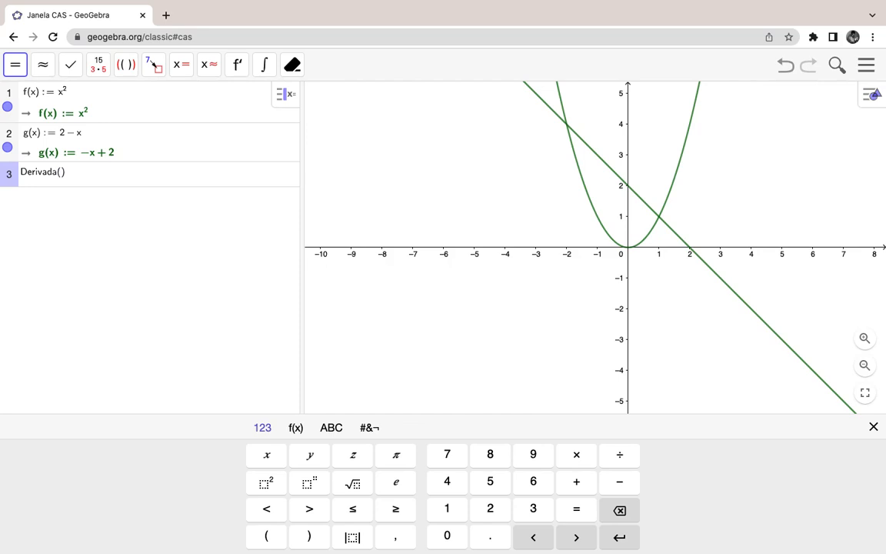
pyautogui.write('f(x),x')
pyautogui.press('Return')
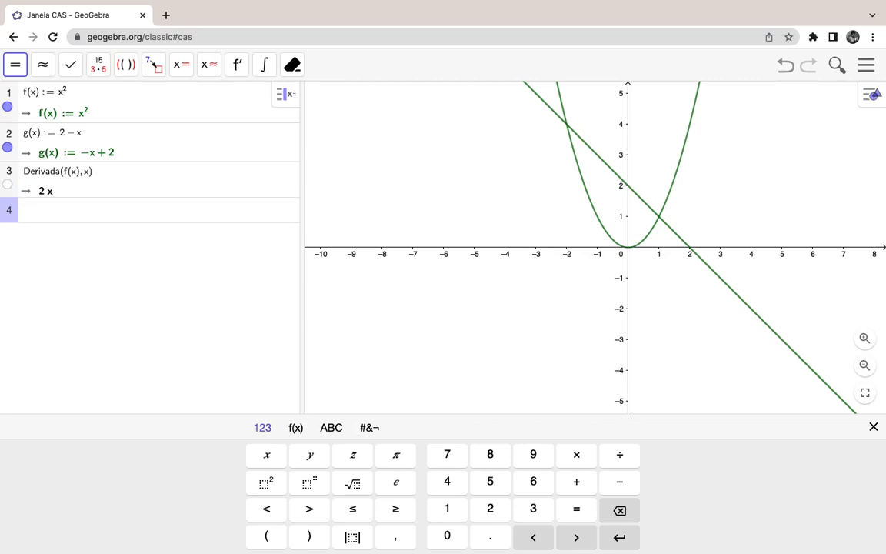
# - Change the derivative in row 3 to Derivada(f(cos(x)),x) and evaluate it
pyautogui.click(79, 176)
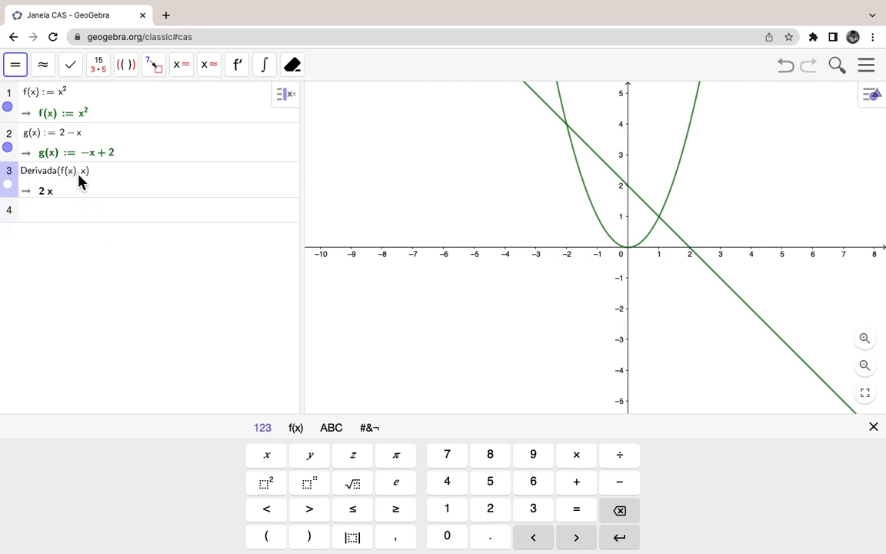
pyautogui.press('BackSpace')
pyautogui.press('BackSpace')
pyautogui.press('BackSpace')
pyautogui.press('BackSpace')
pyautogui.press('BackSpace')
pyautogui.press('BackSpace')
pyautogui.press('BackSpace')
pyautogui.write('f(cos(x)), x')
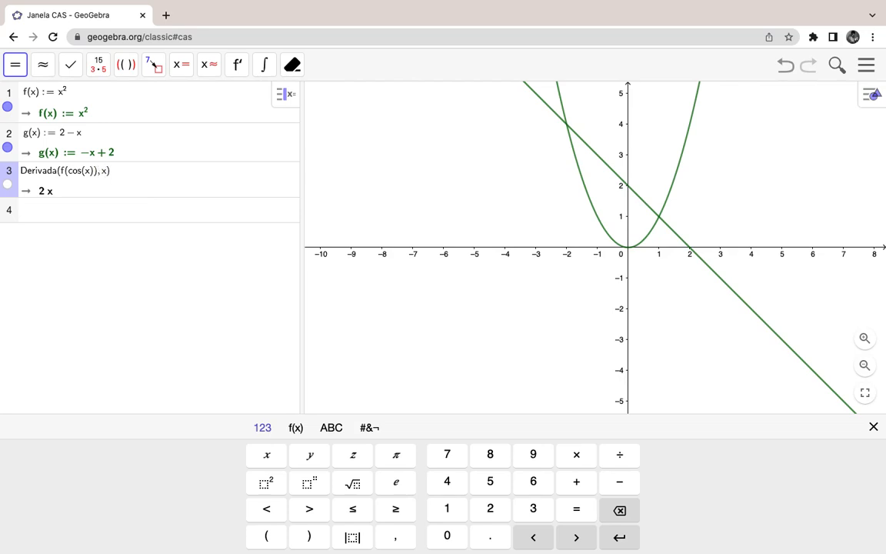
pyautogui.press('Return')
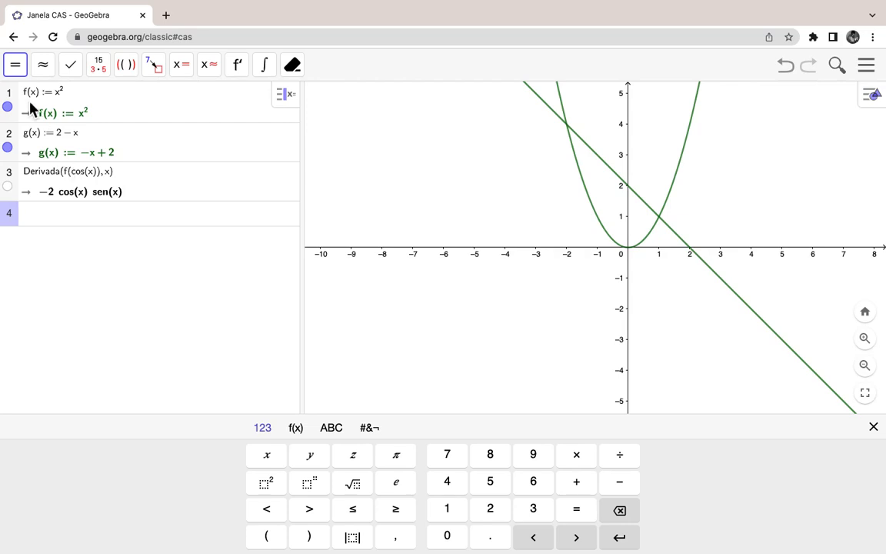
# - Multiply cos(x) by u inside f in row 3's derivative and re-evaluate it with respect to x
pyautogui.click(101, 173)
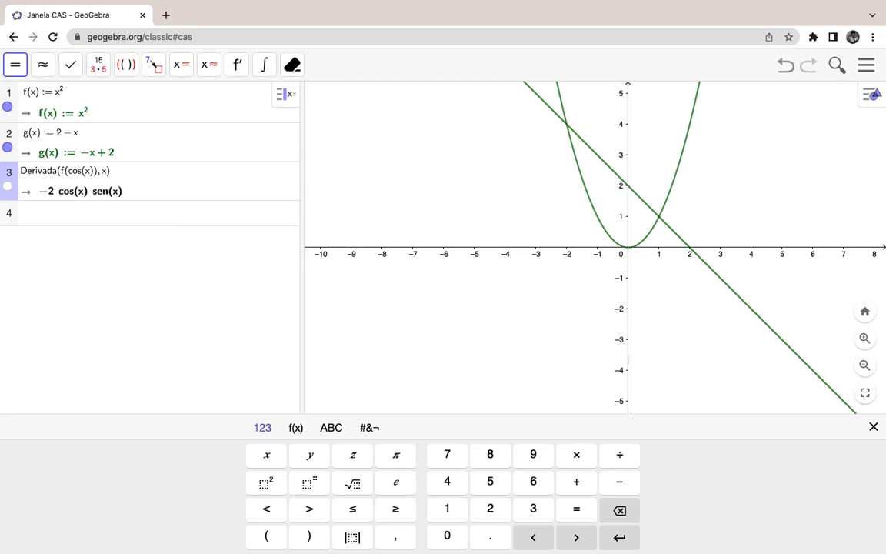
pyautogui.press('Left')
pyautogui.press('Left')
pyautogui.write('u')
pyautogui.write('*')
pyautogui.press('Return')
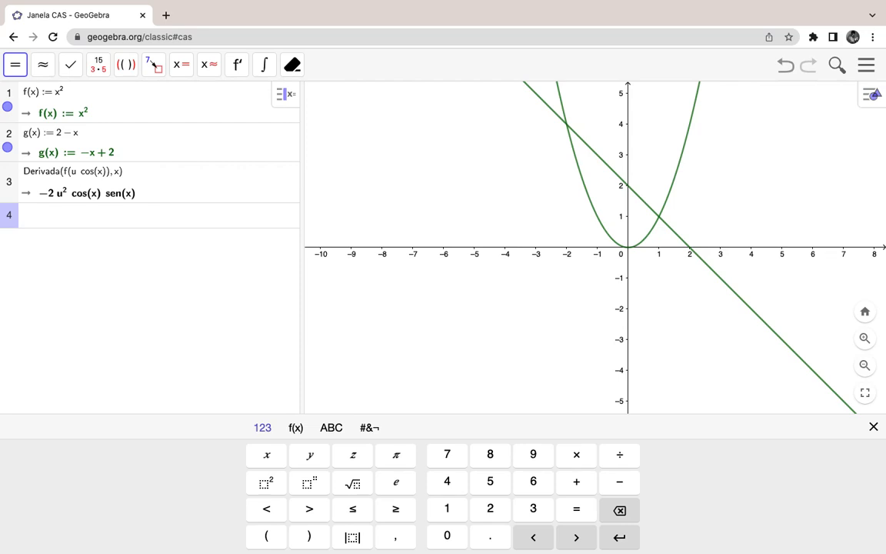
# - Set the differentiation variable of the derivative in row 3 to u and re-evaluate it
pyautogui.click(121, 182)
pyautogui.press('BackSpace')
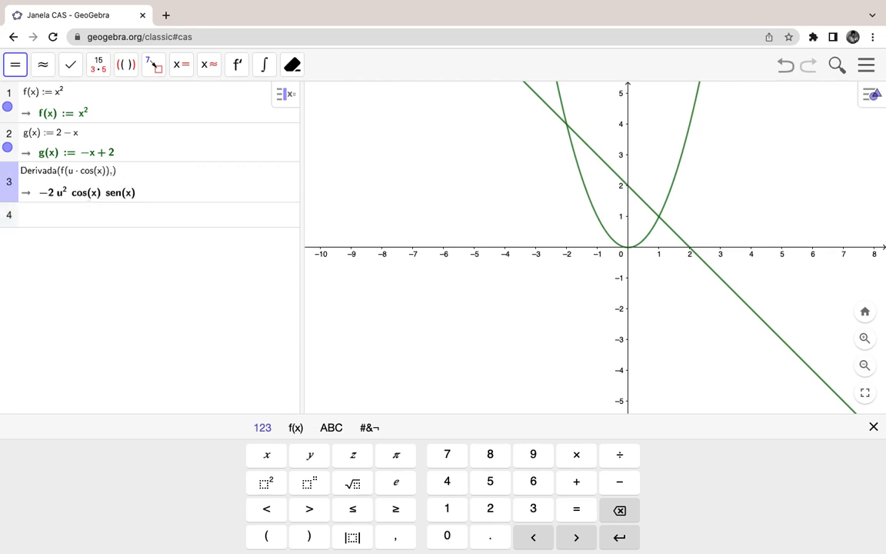
pyautogui.write('u')
pyautogui.press('Return')
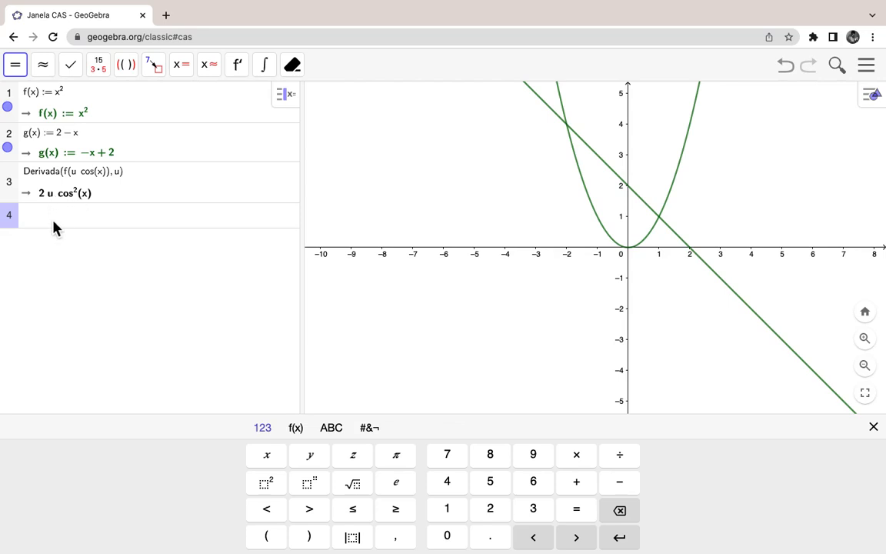
# - Compute the indefinite integral of f(x) with Integral(f(x),x) in row 4
pyautogui.write('Integr')
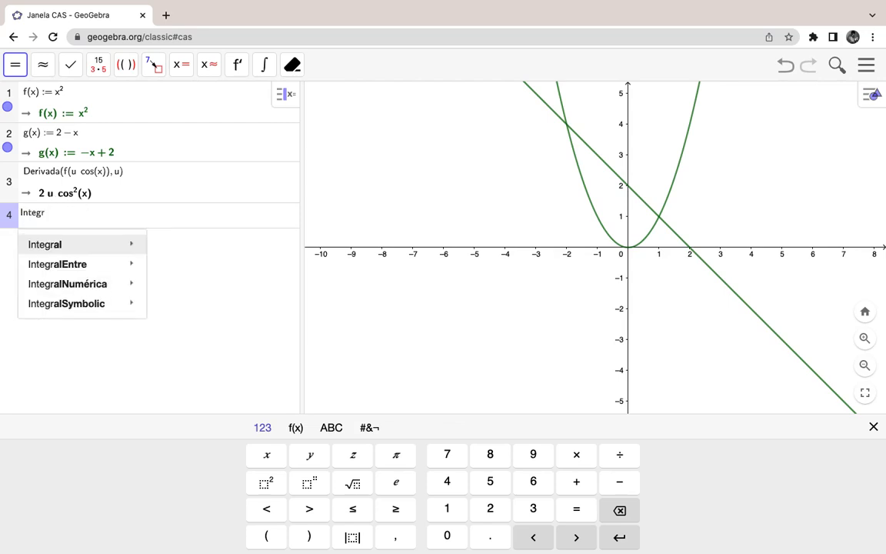
pyautogui.write('al(')
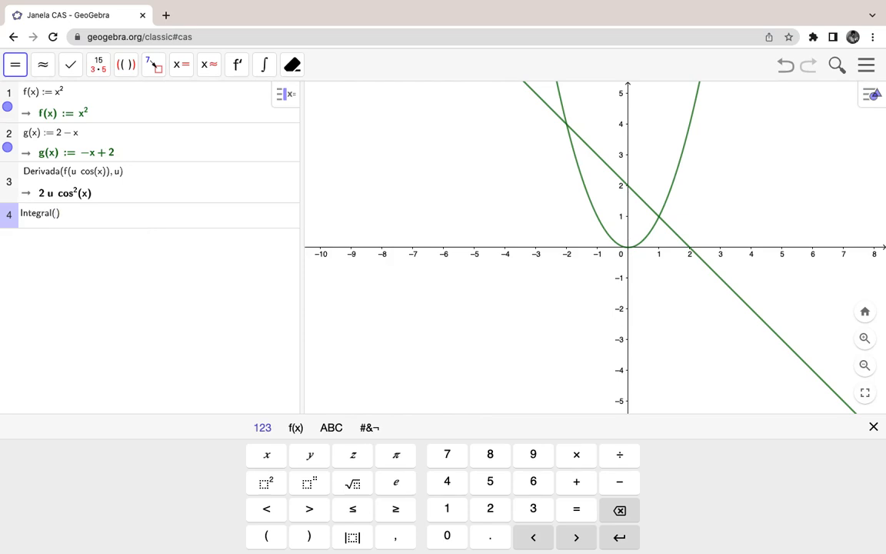
pyautogui.write('f(x), x')
pyautogui.press('Return')
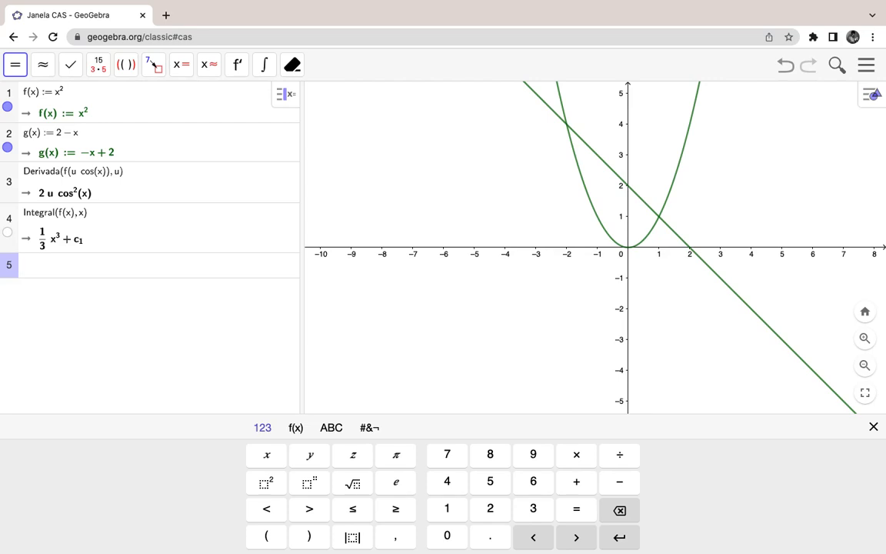
# - Turn row 4 into a definite integral of f(x) with limits 0 and 1
pyautogui.click(92, 217)
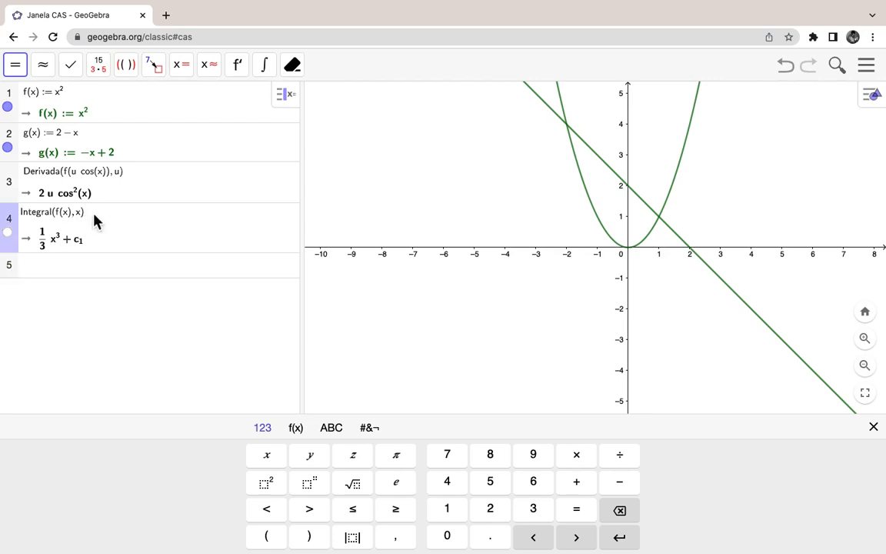
pyautogui.write(', 0, 1')
pyautogui.press('Return')
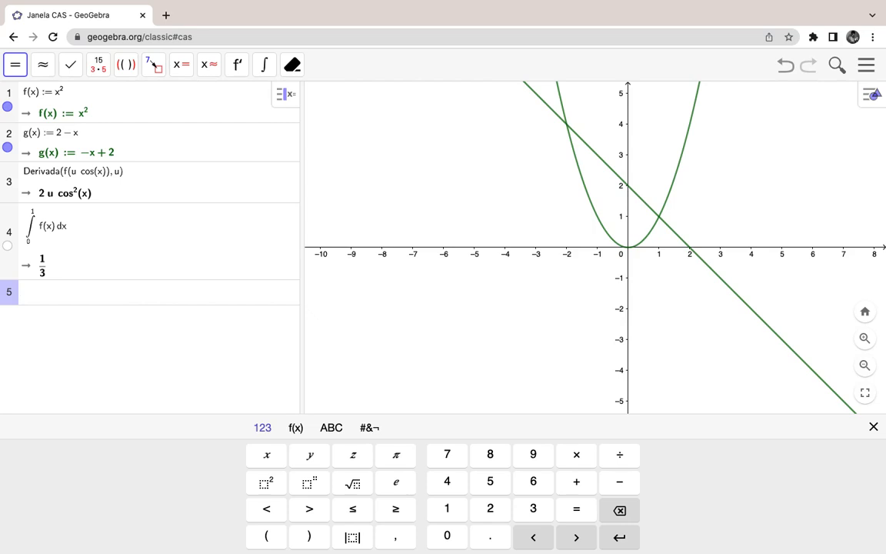
# - Set the upper limit of the integral in row 4 to u and re-evaluate it
pyautogui.click(88, 229)
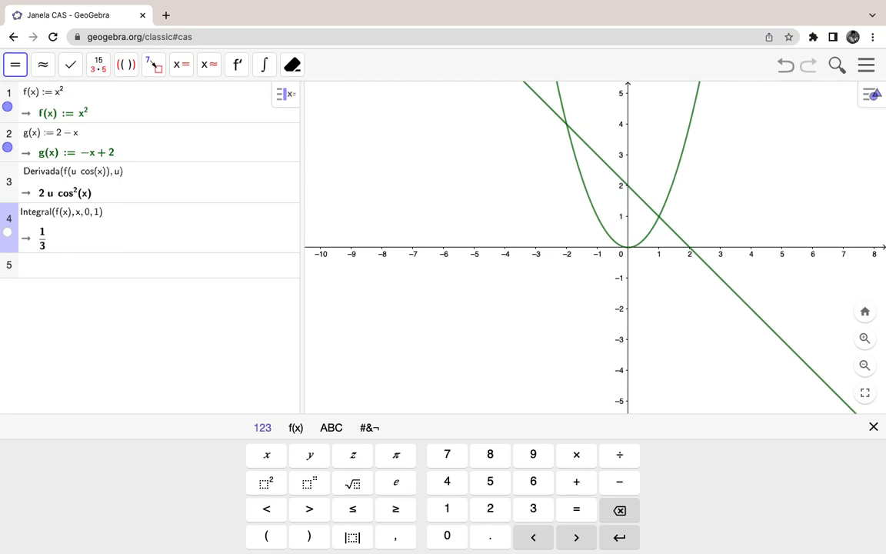
pyautogui.press('BackSpace')
pyautogui.write('u')
pyautogui.press('Return')
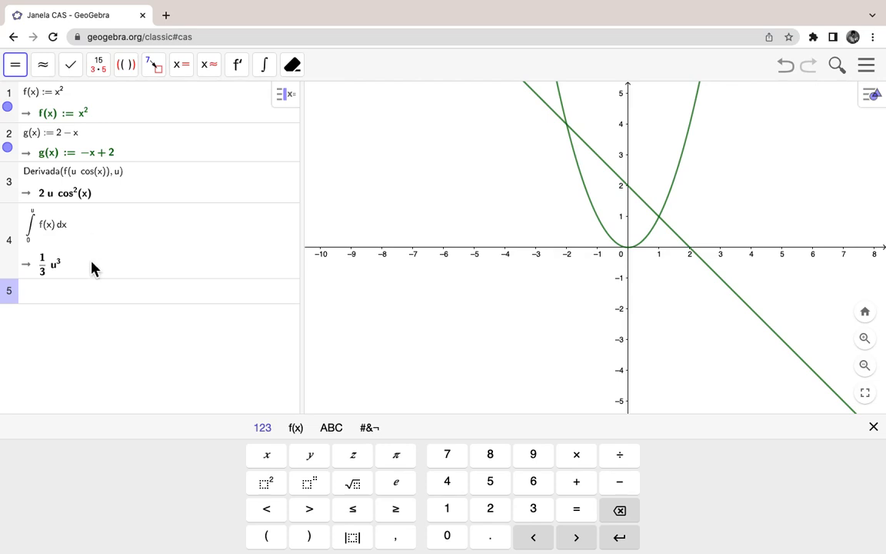
# - Define the two-variable function F(x,y) := x*y^2 in row 5
pyautogui.write('F(')
pyautogui.write('x,y')
pyautogui.write(':')
pyautogui.write('=x')
pyautogui.write('*y')
pyautogui.click(271, 485)
pyautogui.press('Return')
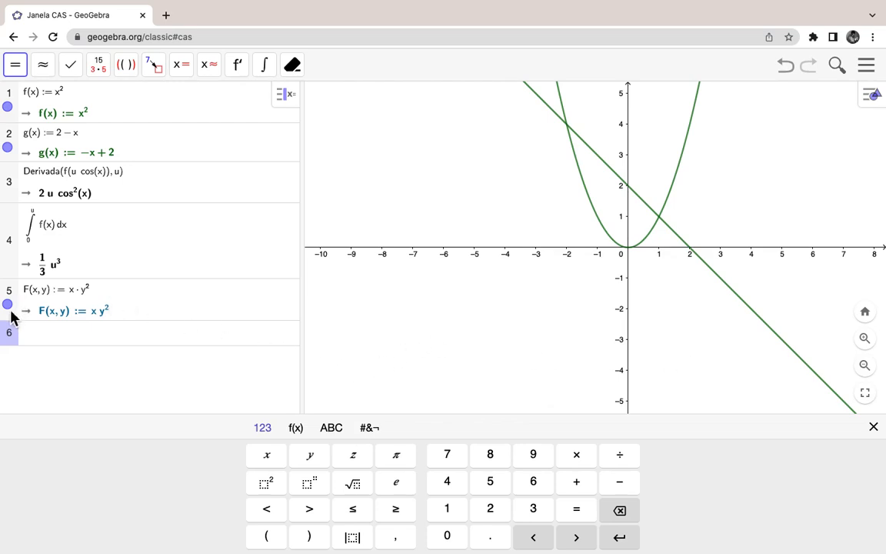
# - Show the surface of F(x,y) in the Janela de Visualização 3D and hide that view again
pyautogui.click(867, 67)
pyautogui.click(793, 300)
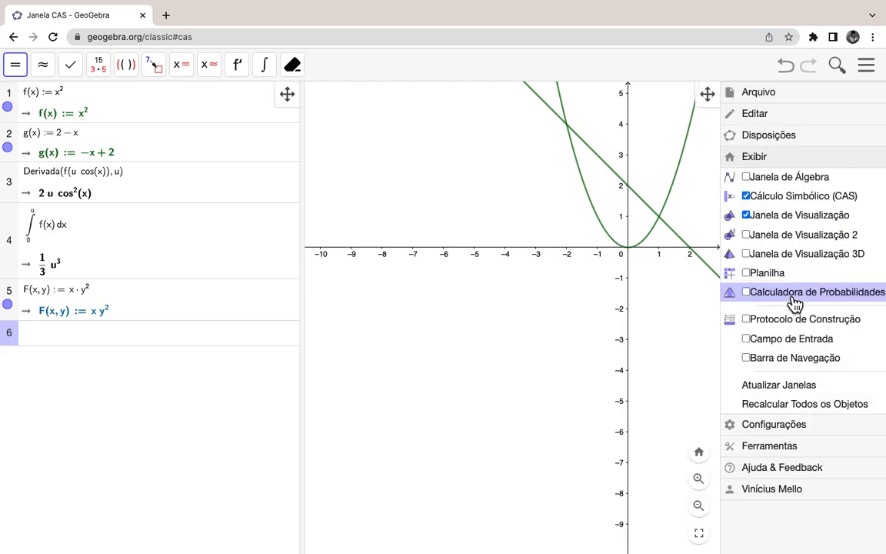
pyautogui.click(791, 242)
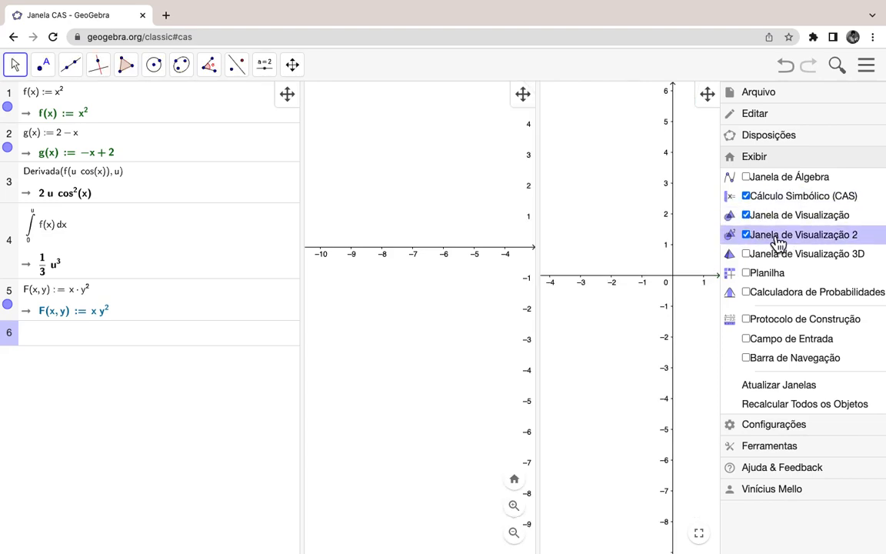
pyautogui.click(784, 235)
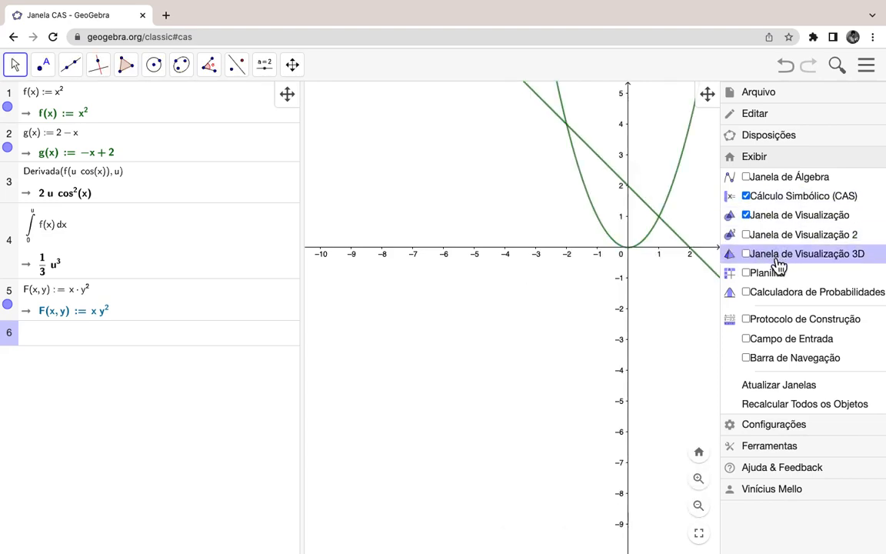
pyautogui.click(778, 256)
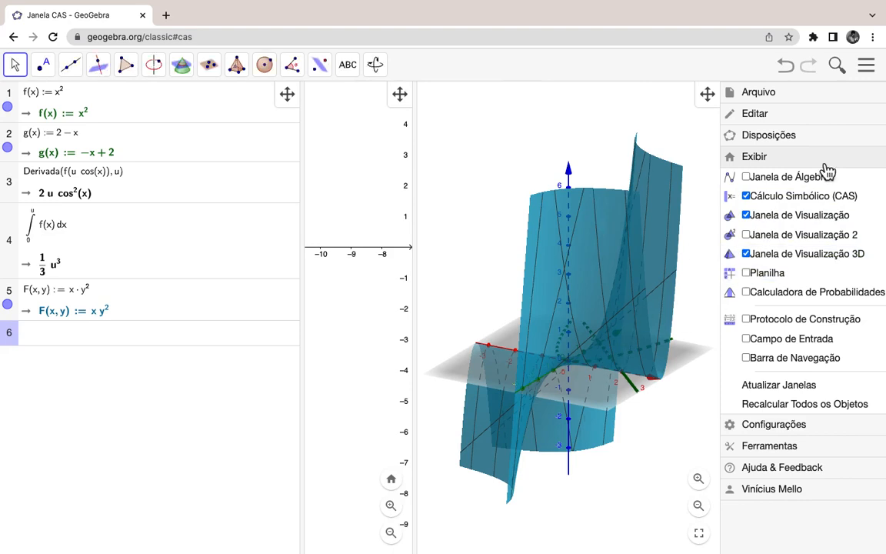
pyautogui.click(769, 257)
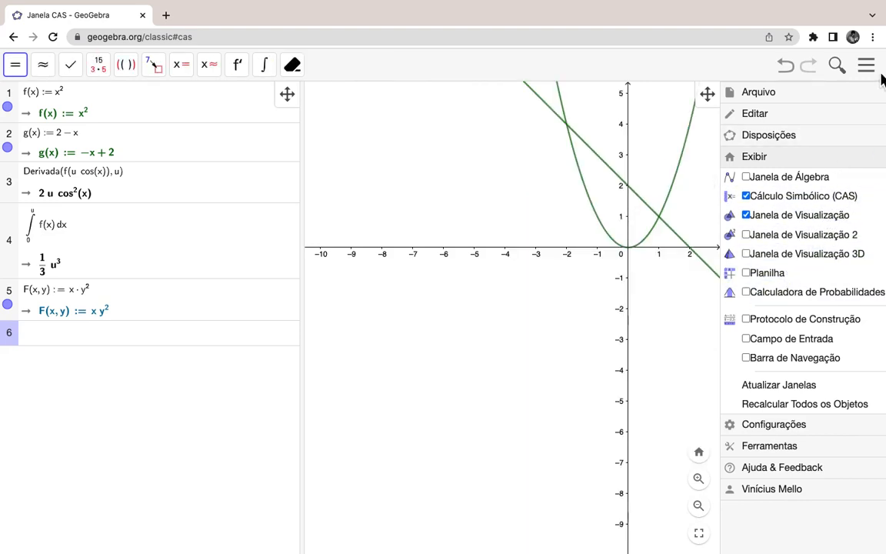
pyautogui.click(867, 66)
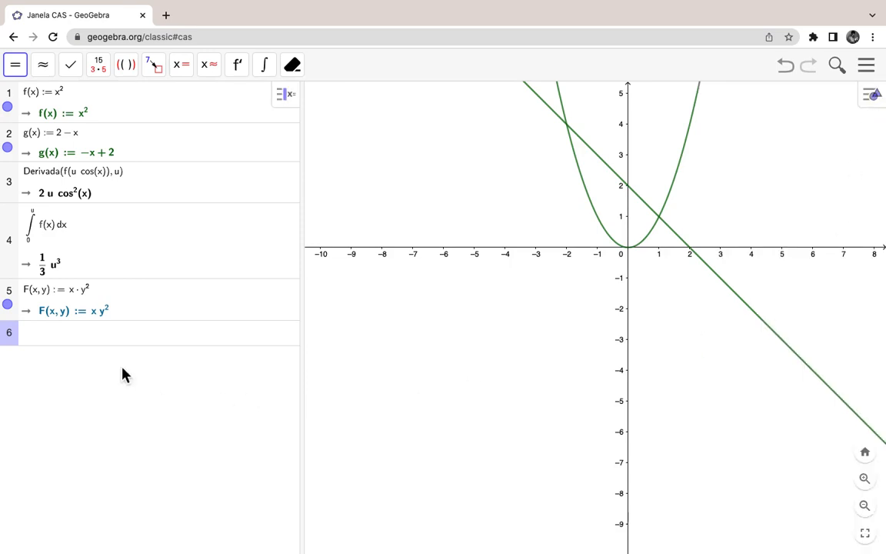
# - Integrate F(x,y) over x from 0 to 1 with Integral(F(x,y),x,0,1) in row 6
pyautogui.click(54, 341)
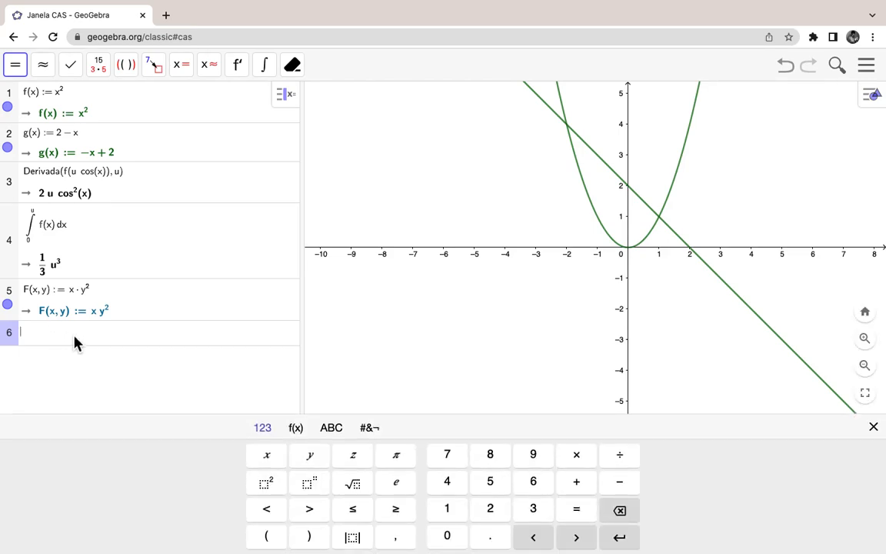
pyautogui.write('Int')
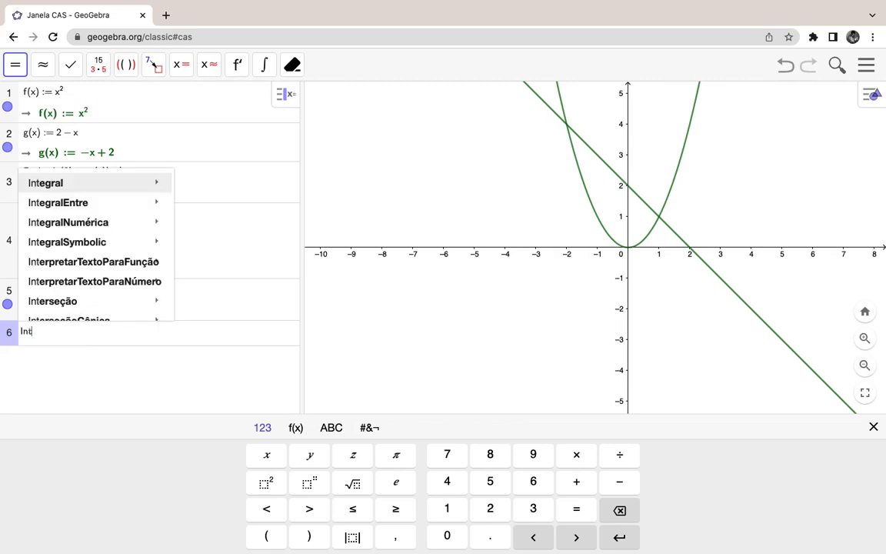
pyautogui.write('egral(')
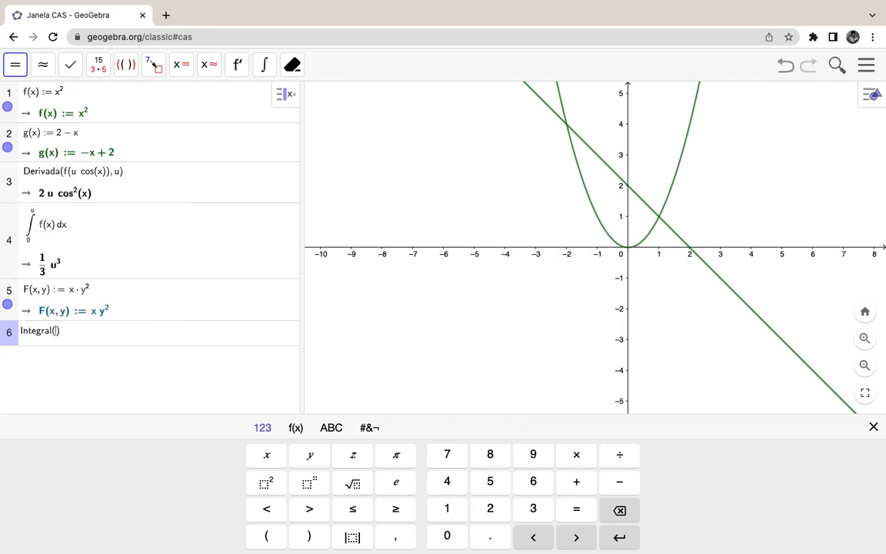
pyautogui.write('F(x, y), x, 0, 1')
pyautogui.press('Return')
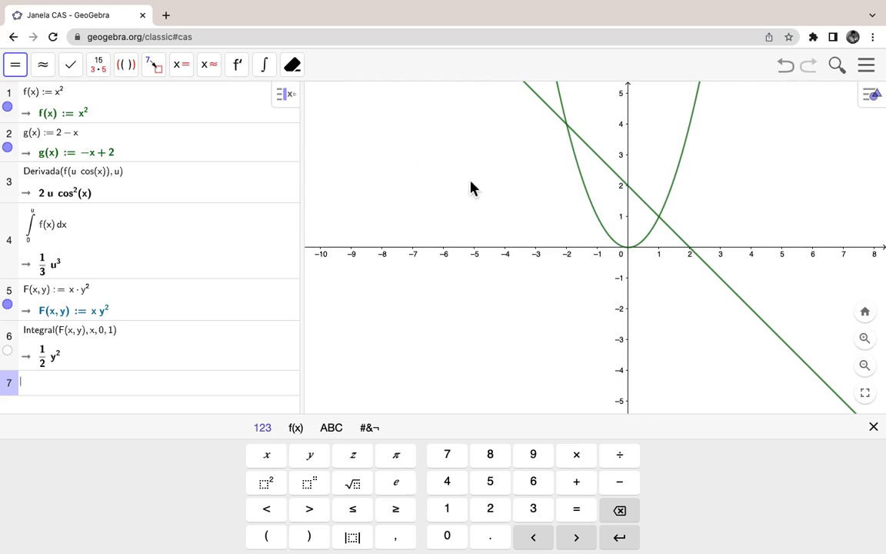
# - Insert the LaTeX formula text \int_{x=0}^{x=1}\int_{y=x^2}^{y=2-x}xy^2dydx in the graphics view and place it above the x-axis, beside the curves
pyautogui.click(593, 225)
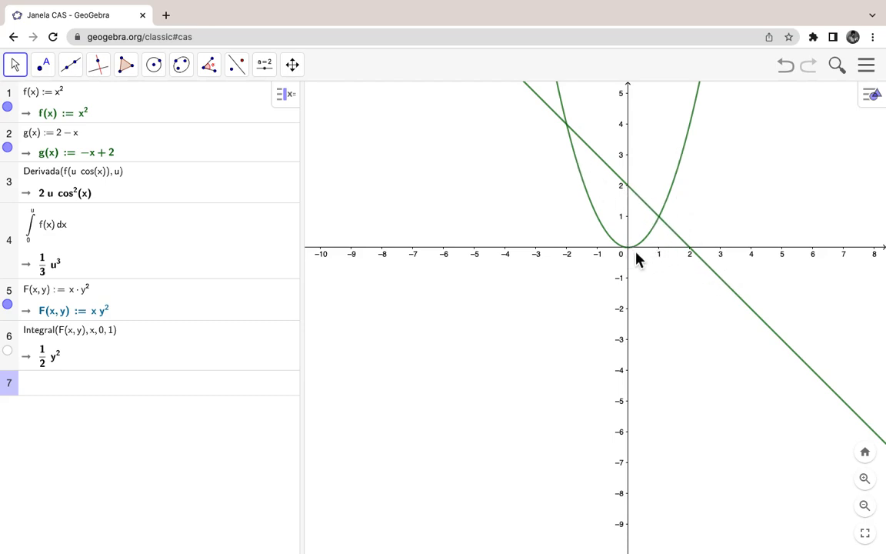
pyautogui.click(276, 75)
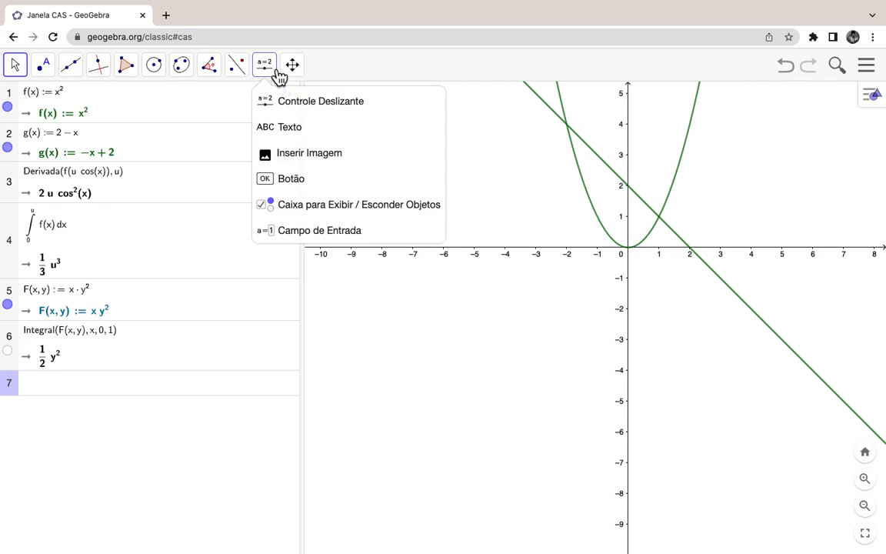
pyautogui.click(305, 130)
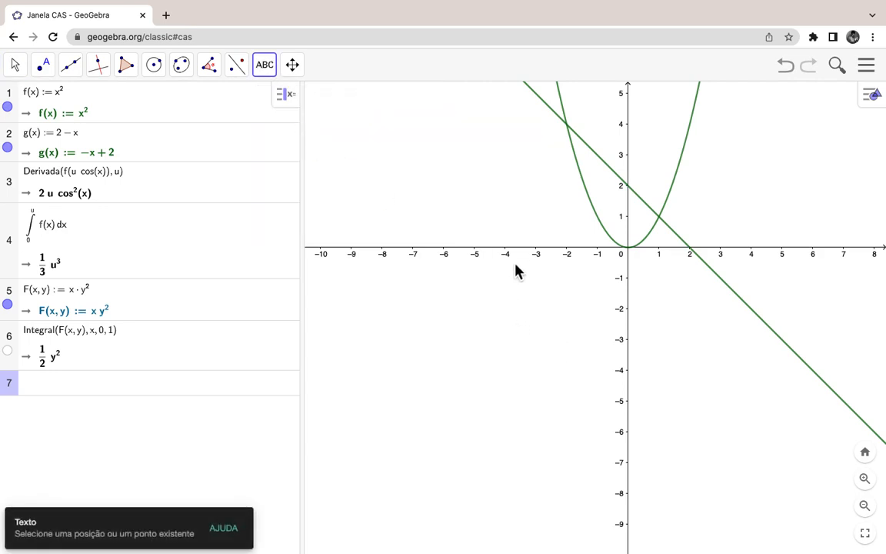
pyautogui.click(477, 328)
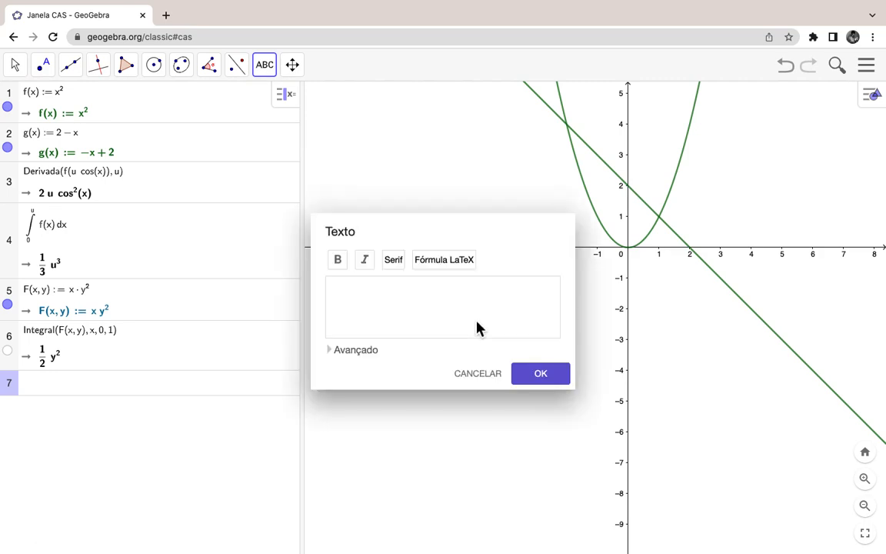
pyautogui.click(448, 261)
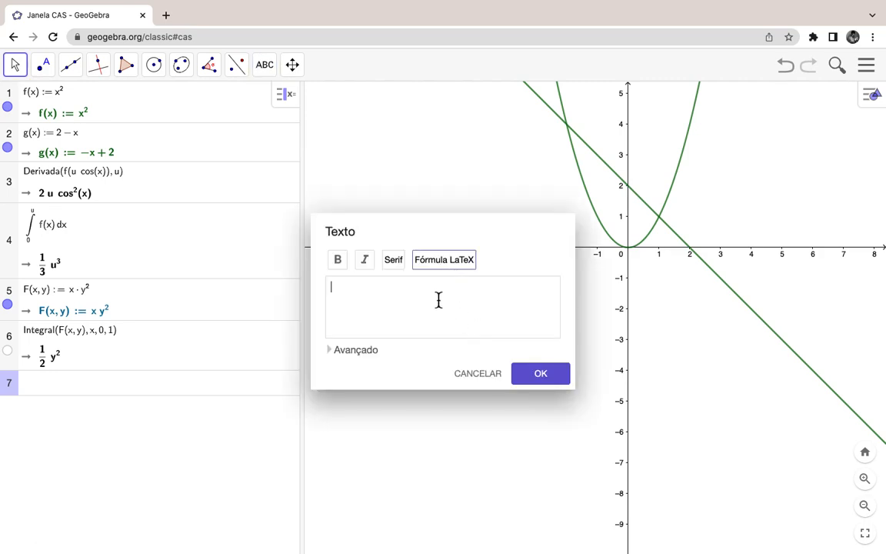
pyautogui.write('\\int_')
pyautogui.write('{x=0}^{x=1}\\int')
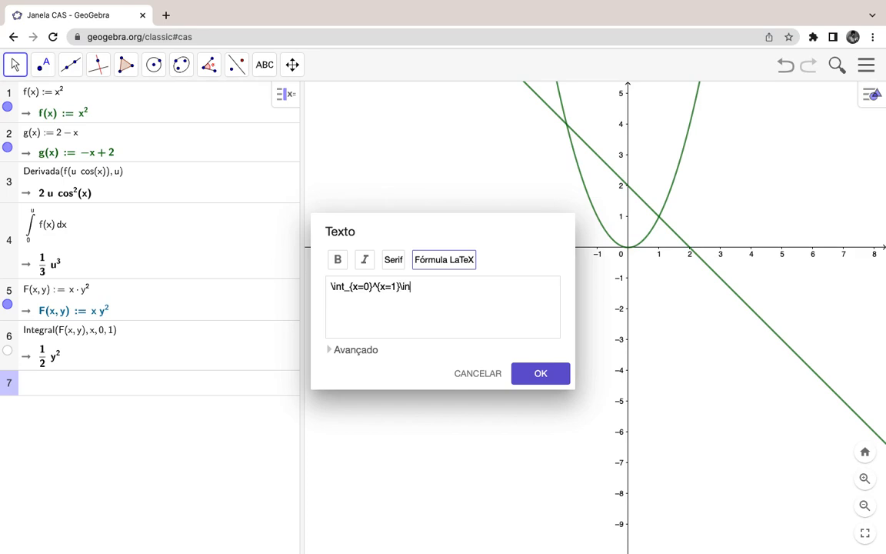
pyautogui.write('_{y=x^2}^')
pyautogui.write('{y=2-x)')
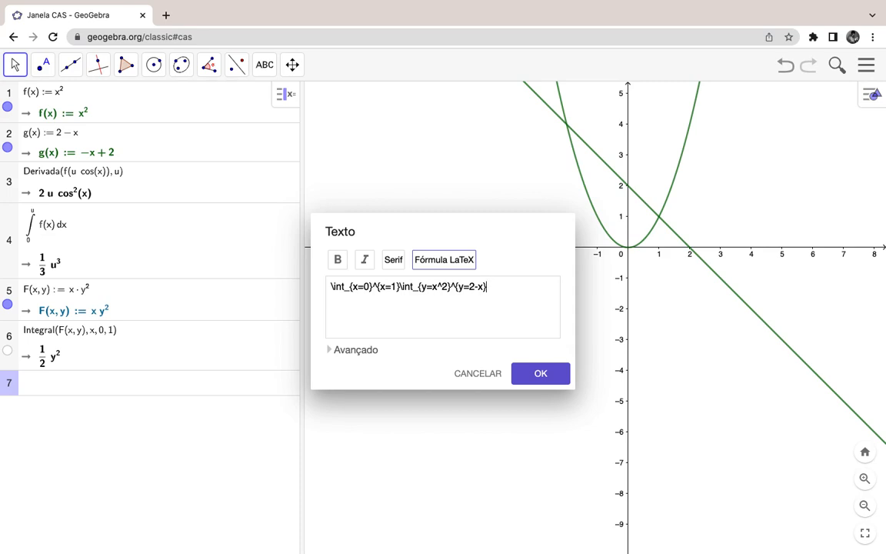
pyautogui.write('xy^2dydx')
pyautogui.click(547, 374)
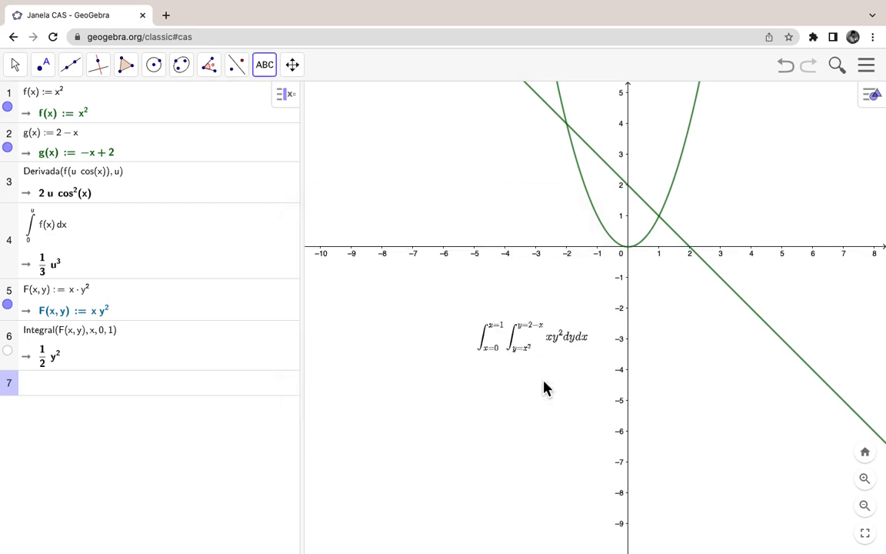
pyautogui.moveTo(530, 356); pyautogui.dragTo(440, 177)
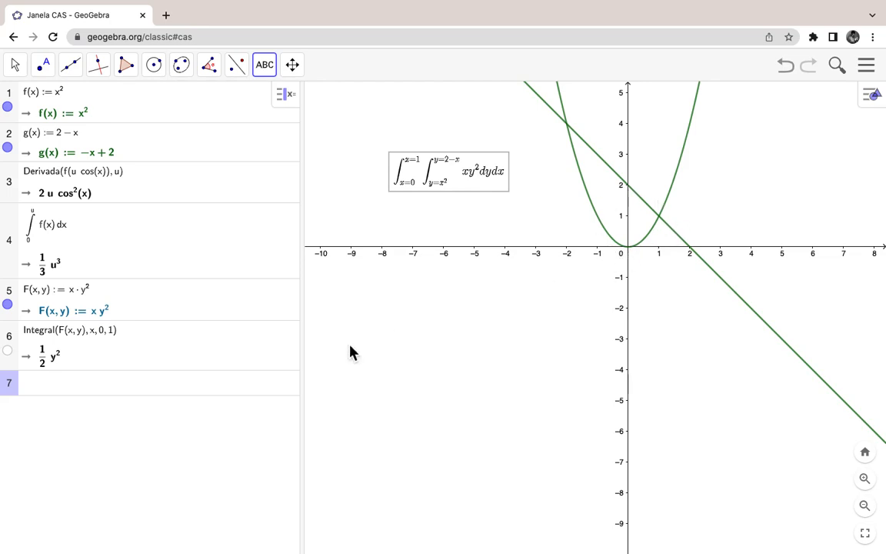
# - Evaluate the double integral in row 7 with Integral(Integral(F(x,y),y,x^2,2-x),x,0,1)
pyautogui.click(54, 391)
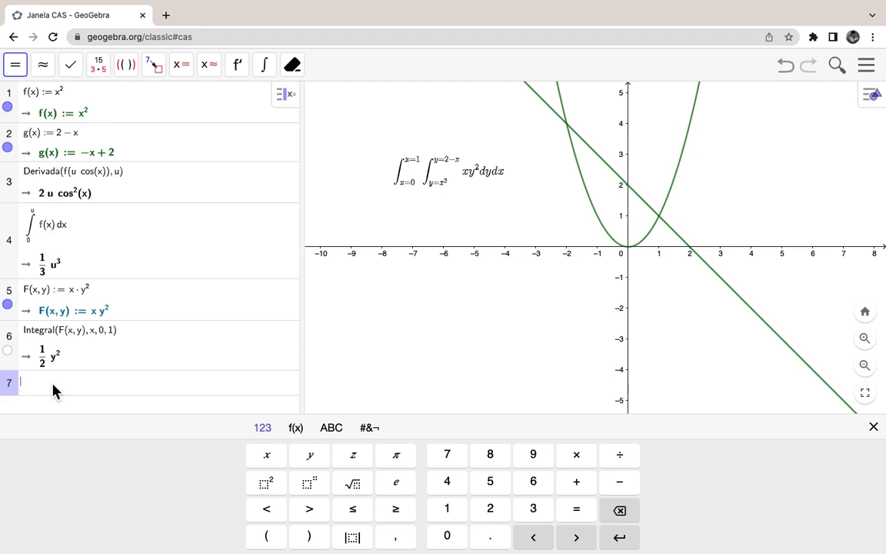
pyautogui.write('Integral')
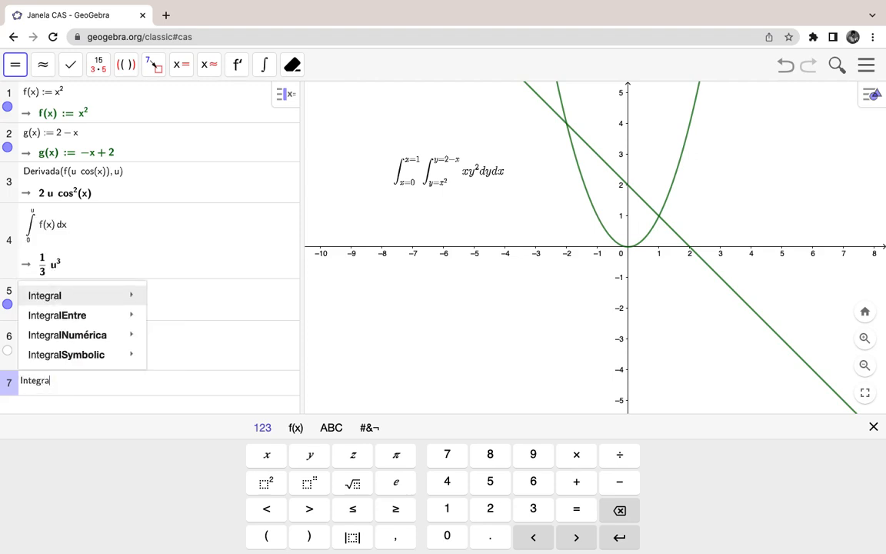
pyautogui.write('(')
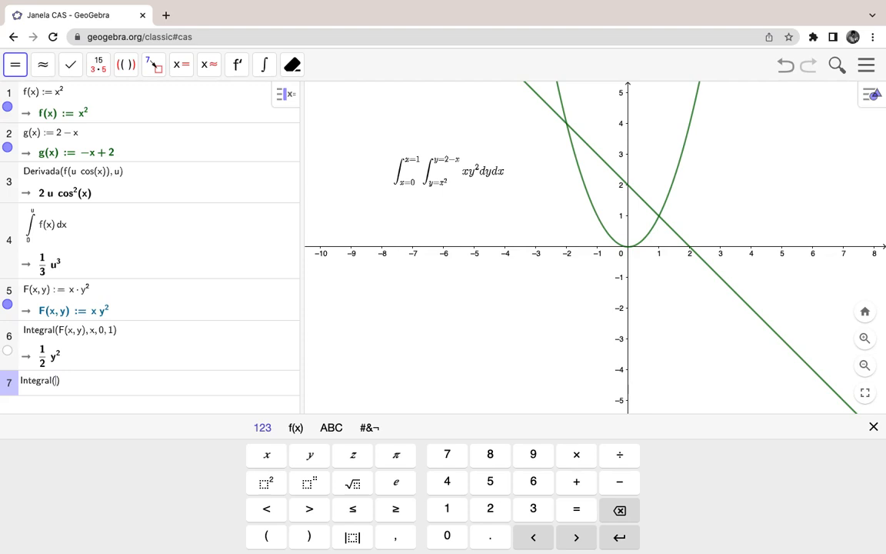
pyautogui.write('Integral')
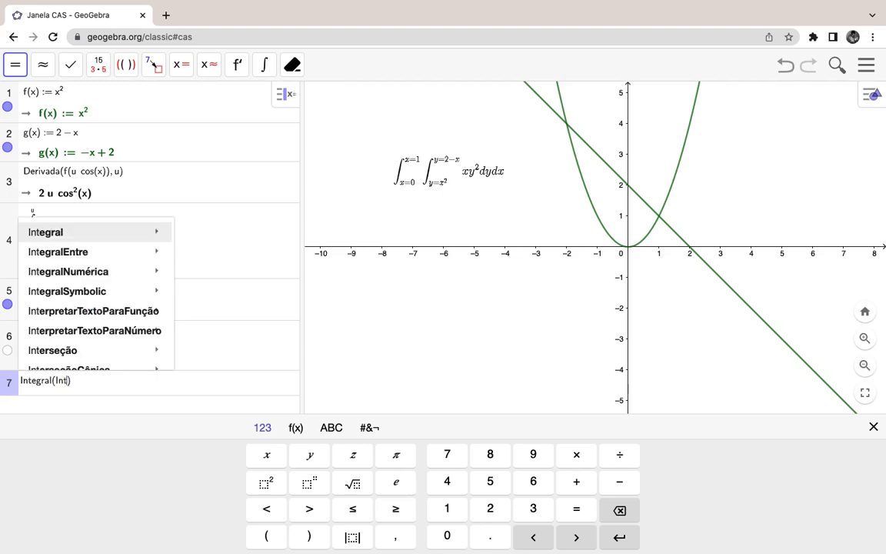
pyautogui.press('Return')
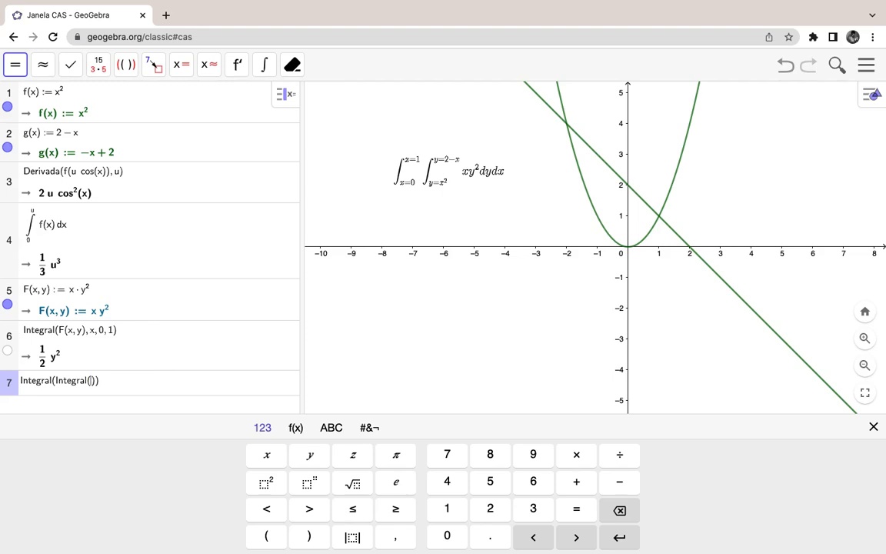
pyautogui.write('F(x,y)')
pyautogui.write(',y,x')
pyautogui.click(267, 486)
pyautogui.write(', ')
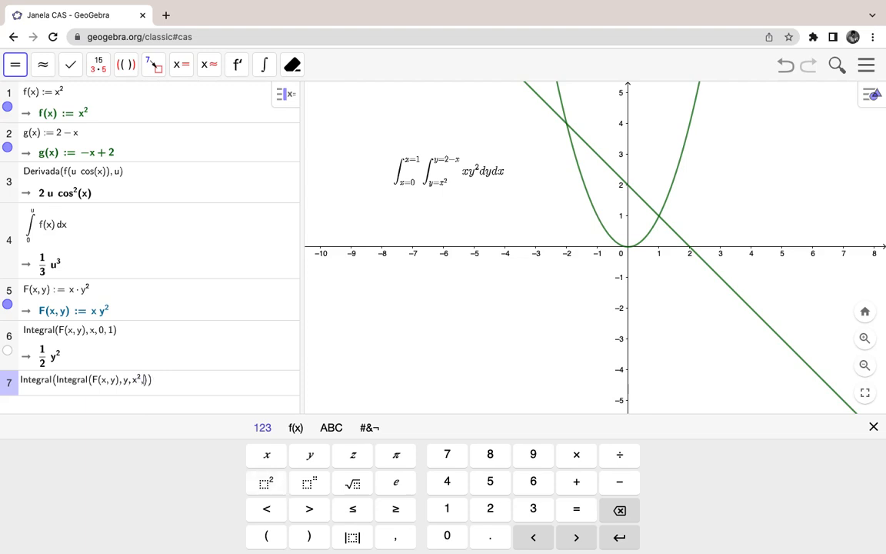
pyautogui.write('2-x')
pyautogui.press('Right')
pyautogui.write(', x, 0, 1)')
pyautogui.press('Return')
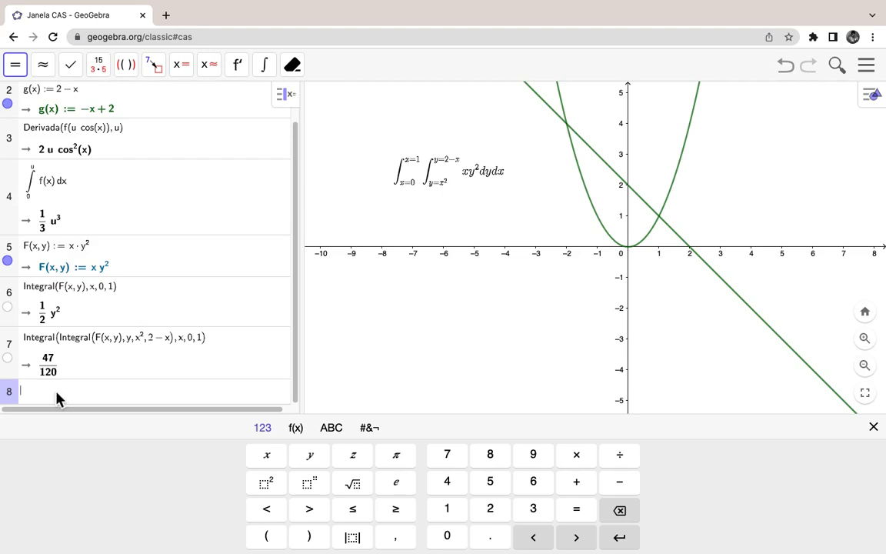
# - Evaluate only the inner integral in row 8 with Integral(F(x,y),y,x^2,2-x)
pyautogui.write('Integ')
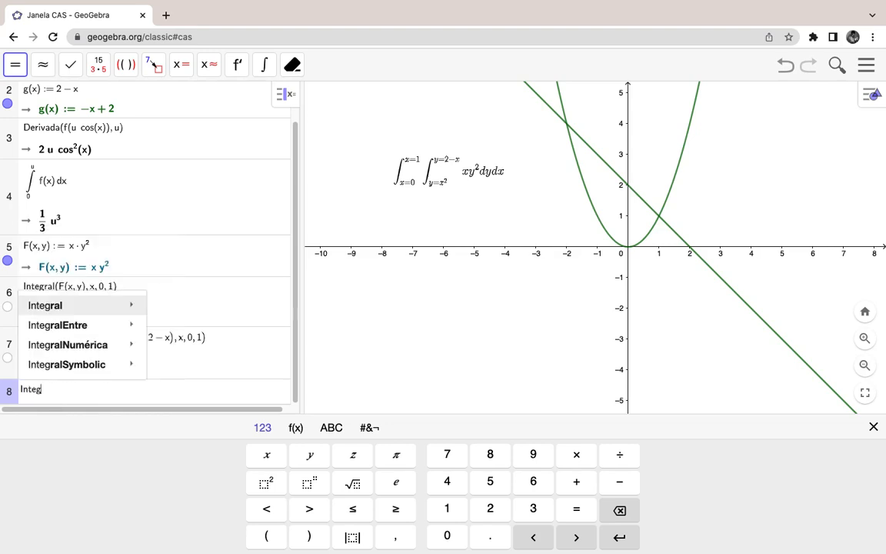
pyautogui.write('ral(')
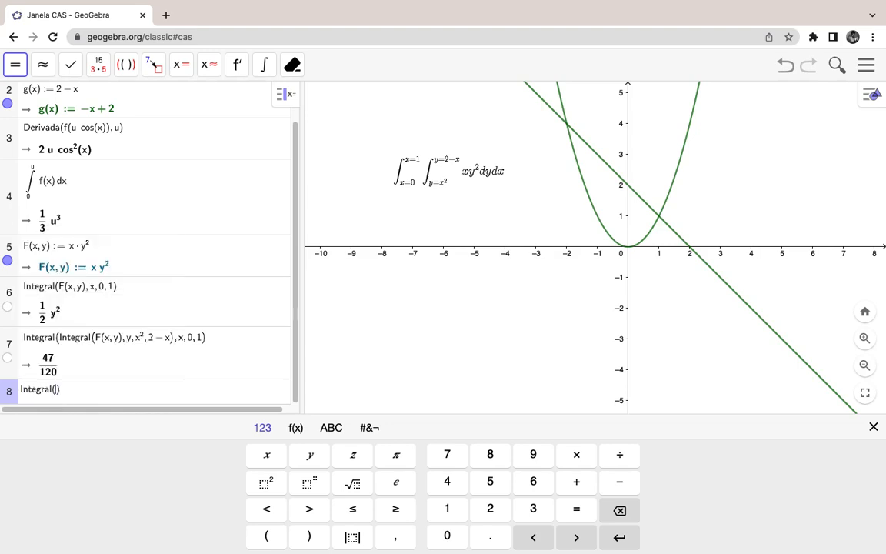
pyautogui.write('F(x, y), y, x')
pyautogui.click(283, 490)
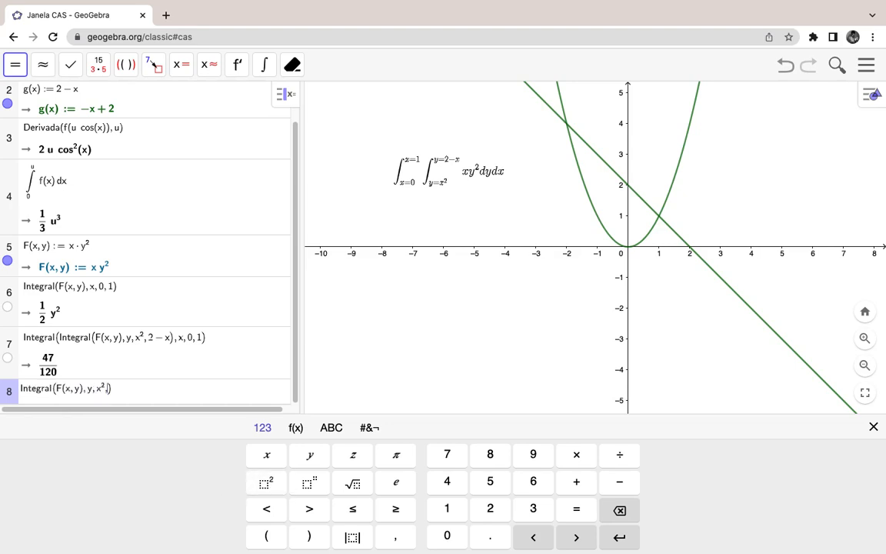
pyautogui.press('Right')
pyautogui.write(',2-x')
pyautogui.press('Return')
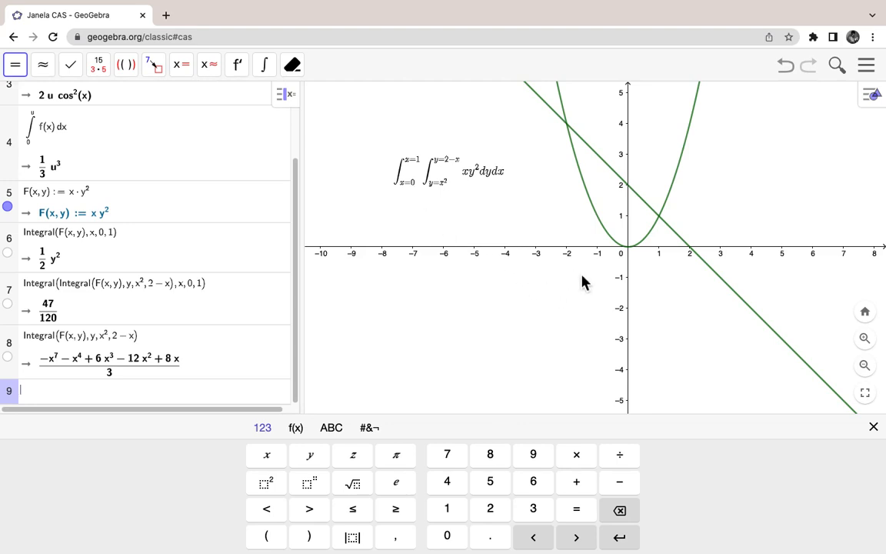
# - Reload the page, discarding the current worksheet, and widen the CAS view
pyautogui.scroll(3, 138, 296)
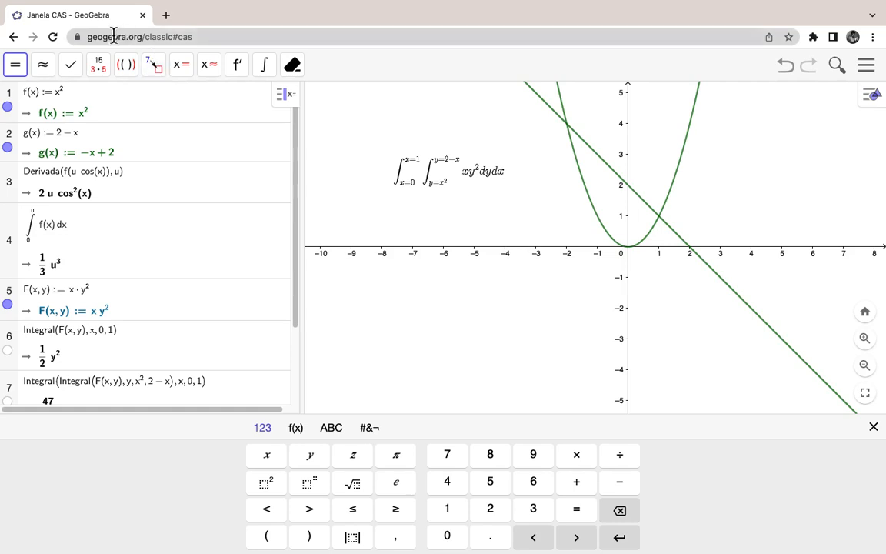
pyautogui.click(53, 37)
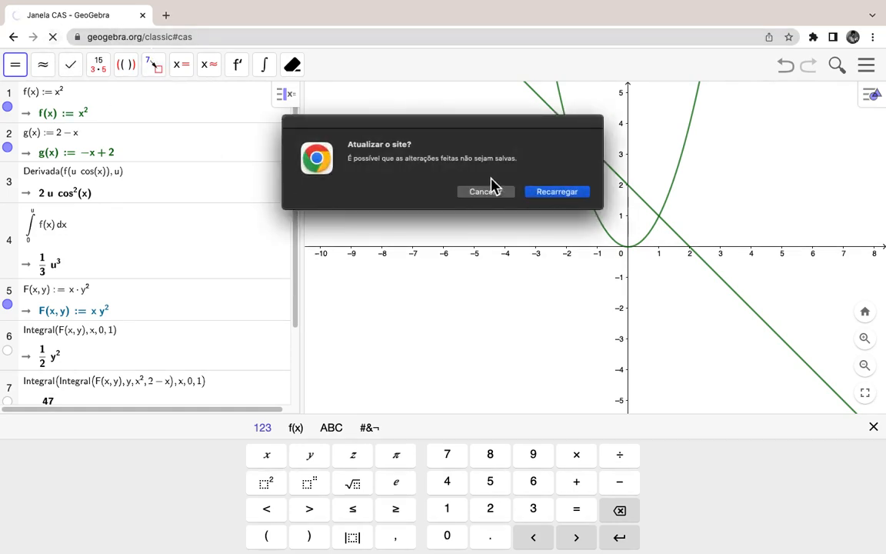
pyautogui.click(558, 191)
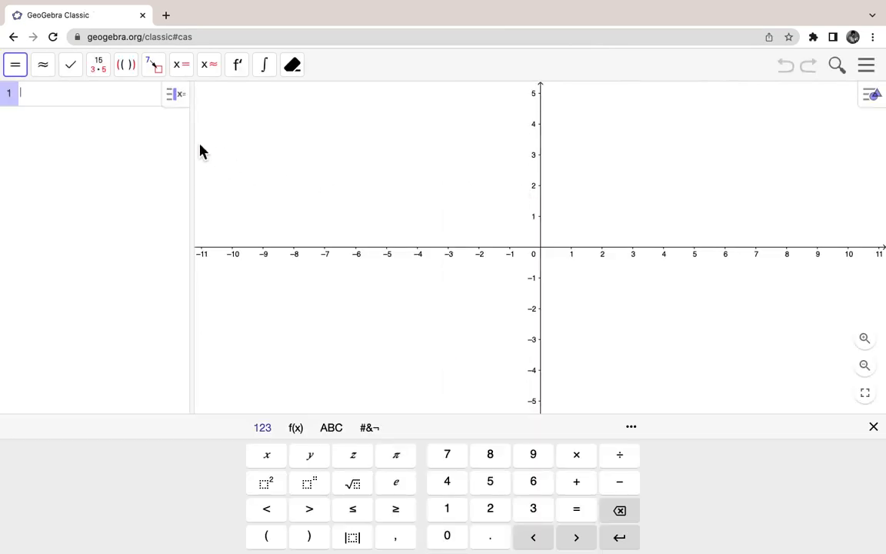
pyautogui.moveTo(197, 152); pyautogui.dragTo(342, 148)
# - Define the two-variable function f(u,v) := sqrt(uv) in row 1
pyautogui.click(123, 101)
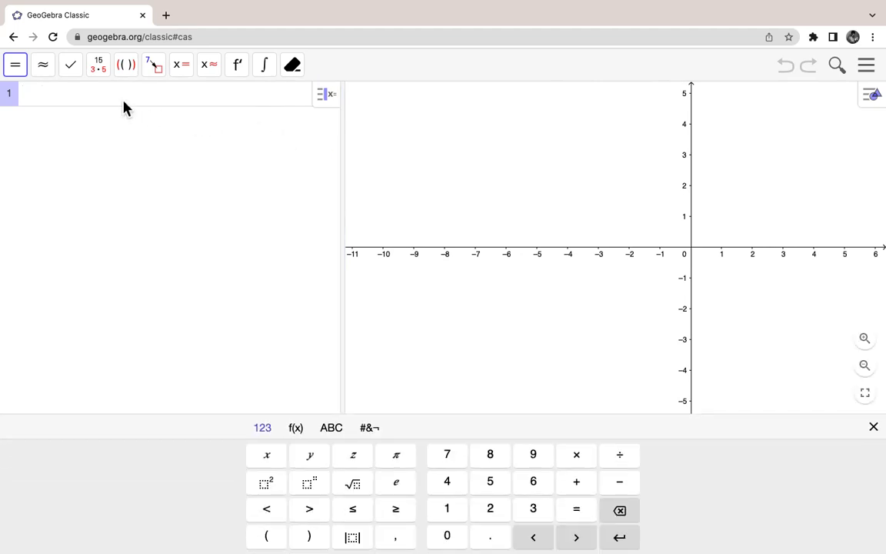
pyautogui.write('f(')
pyautogui.write('u,')
pyautogui.write('v):=')
pyautogui.write('sqrt')
pyautogui.write('(u')
pyautogui.press('Return')
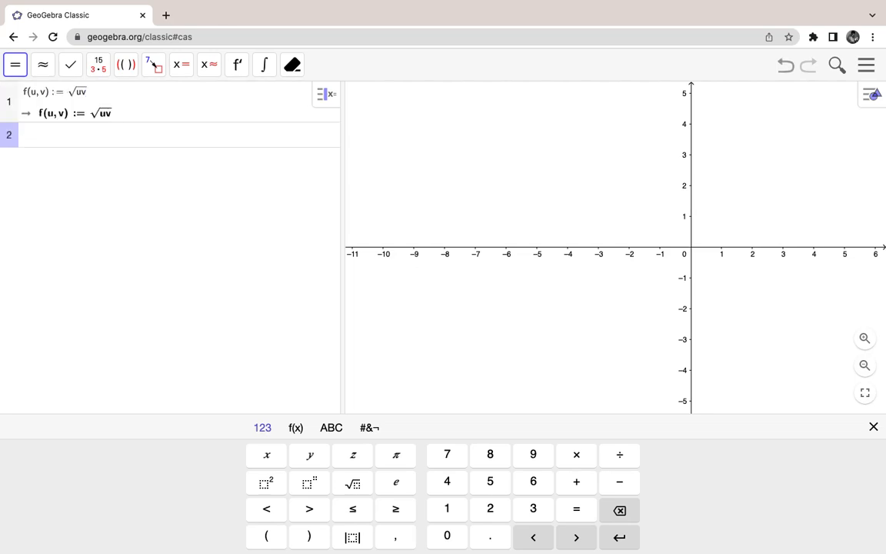
# - Define the two-variable function g(u,v) := sqrt(u/v) in row 2
pyautogui.write('g(')
pyautogui.write('u,v) ')
pyautogui.write(':=')
pyautogui.write('sqrt')
pyautogui.write('(')
pyautogui.write('u/v')
pyautogui.click(72, 128)
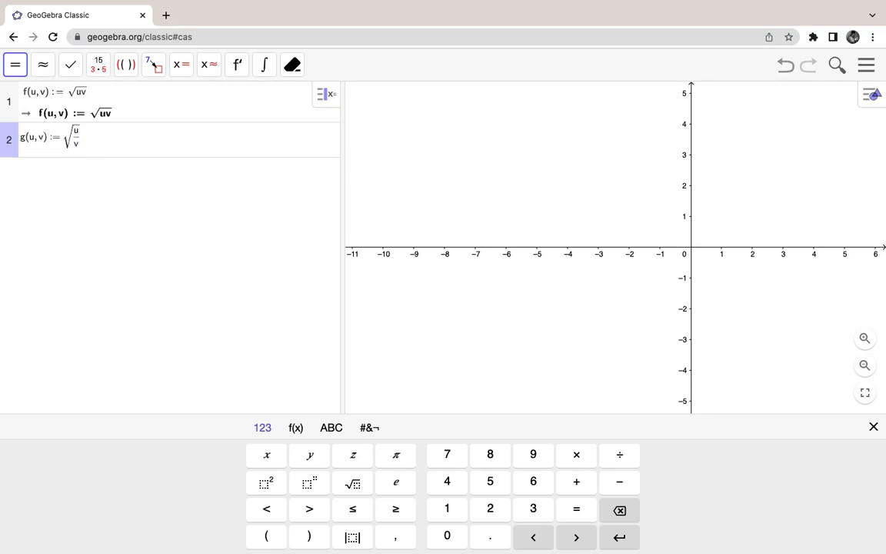
pyautogui.press('Return')
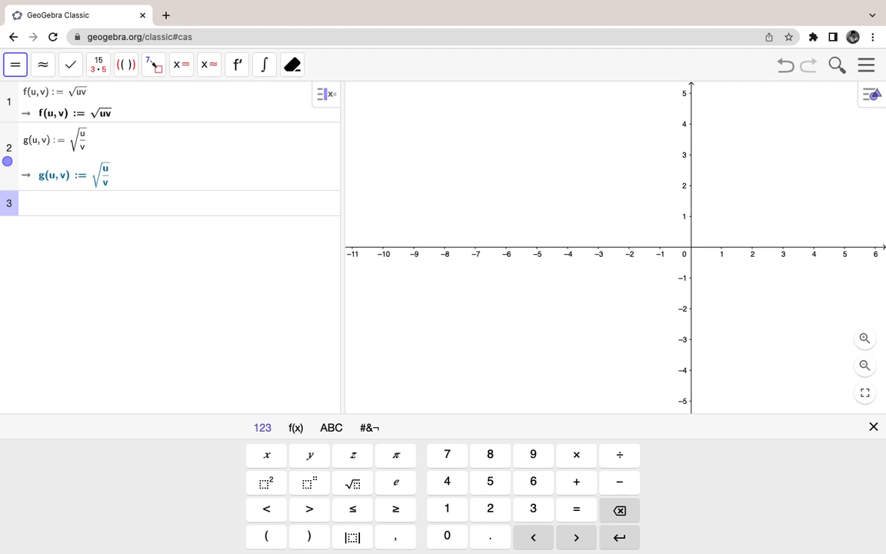
# - Define the partial derivative of g with respect to u in row 3 as g_u(u,v) := Derivada(g,u)
pyautogui.write('gu(u, v')
pyautogui.press('BackSpace')
pyautogui.press('BackSpace')
pyautogui.press('BackSpace')
pyautogui.press('BackSpace')
pyautogui.press('BackSpace')
pyautogui.write('_u')
pyautogui.press('Right')
pyautogui.write('(u, v) := Deriva')
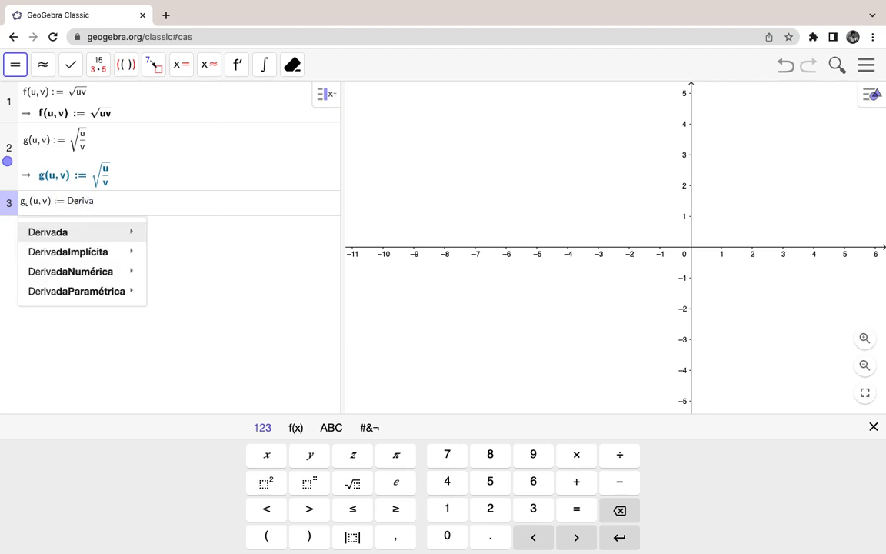
pyautogui.write('da(g, u')
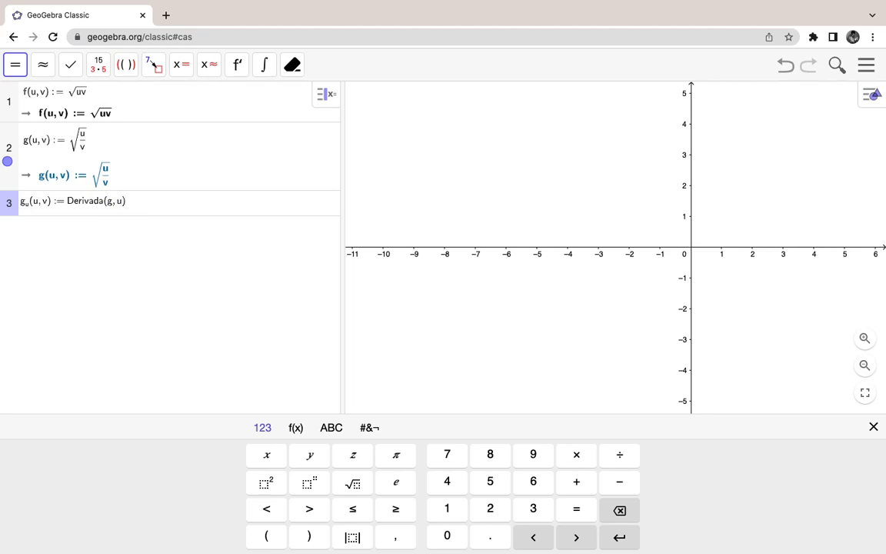
pyautogui.press('Return')
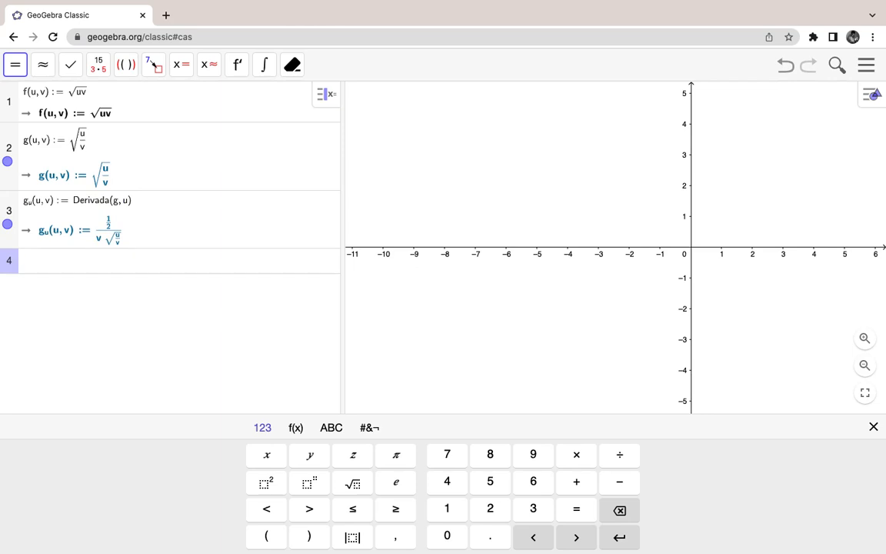
# - Define the partial derivative of g with respect to v in row 4 as g_v(u,v) := Derivada(g,v)
pyautogui.write('g')
pyautogui.write('_v')
pyautogui.write('(u, ')
pyautogui.write('v) := ')
pyautogui.write('Derivad')
pyautogui.write('a(g, ')
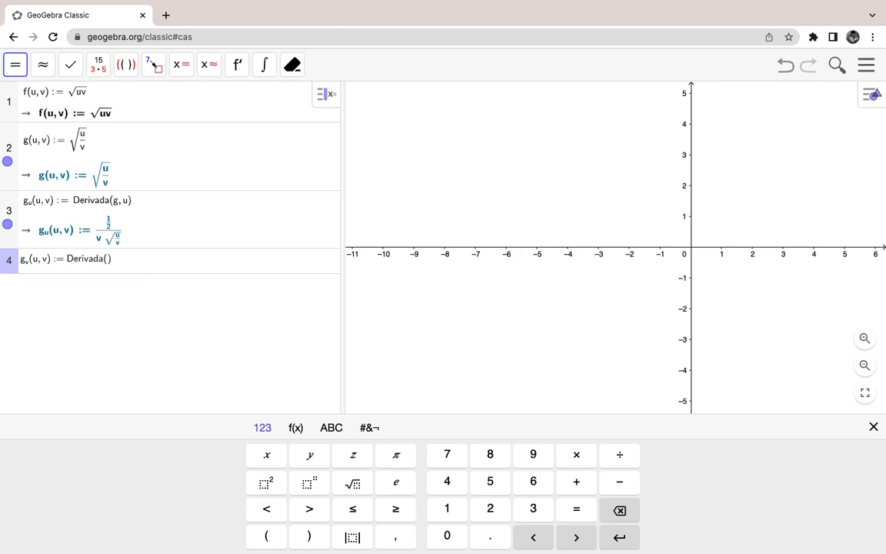
pyautogui.write('v')
pyautogui.press('Return')
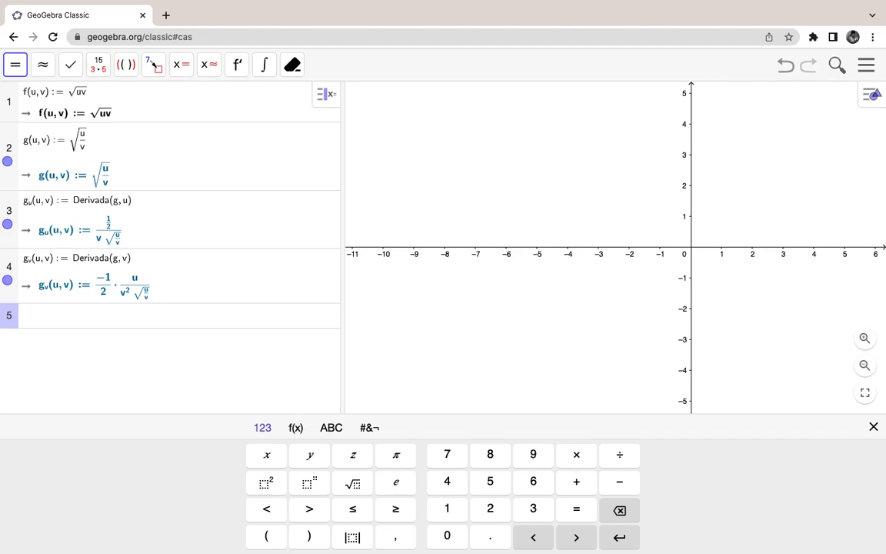
# - Define the partial derivative of f with respect to u in row 5 as f_u(u,v) := Derivada(f,u)
pyautogui.write('F')
pyautogui.press('BackSpace')
pyautogui.write('f_u')
pyautogui.press('Right')
pyautogui.write('(u, v) := Derivad')
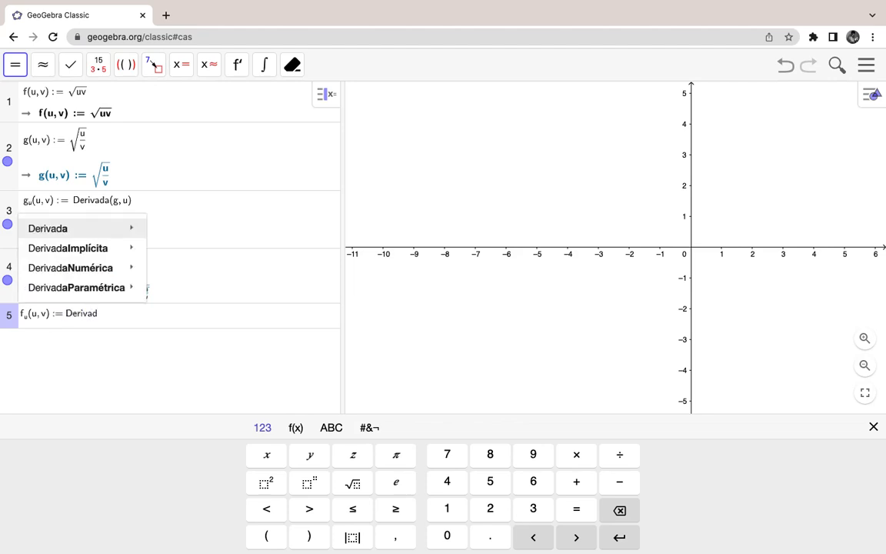
pyautogui.write('a(f')
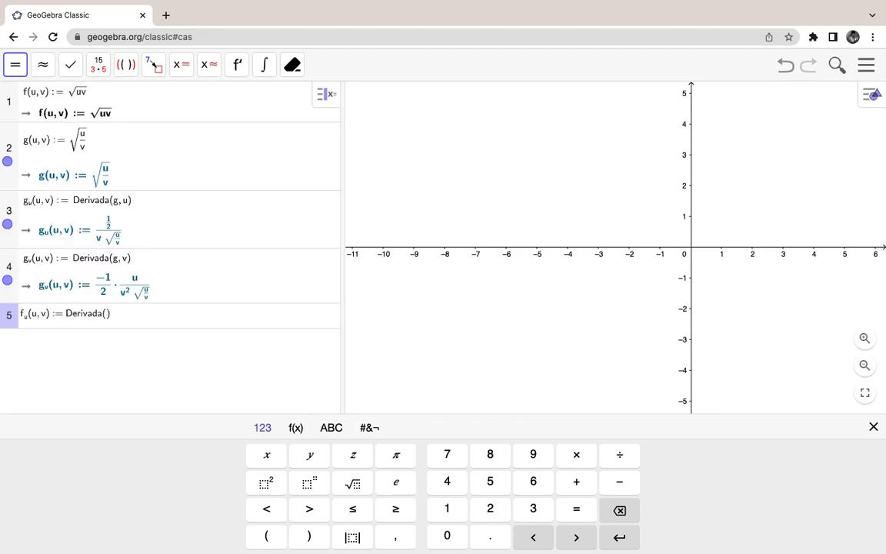
pyautogui.write(', u')
pyautogui.press('Return')
# - Define the partial derivative of f with respect to v in row 6 as f_v(u,v) := Derivada(f,v)
pyautogui.write('f')
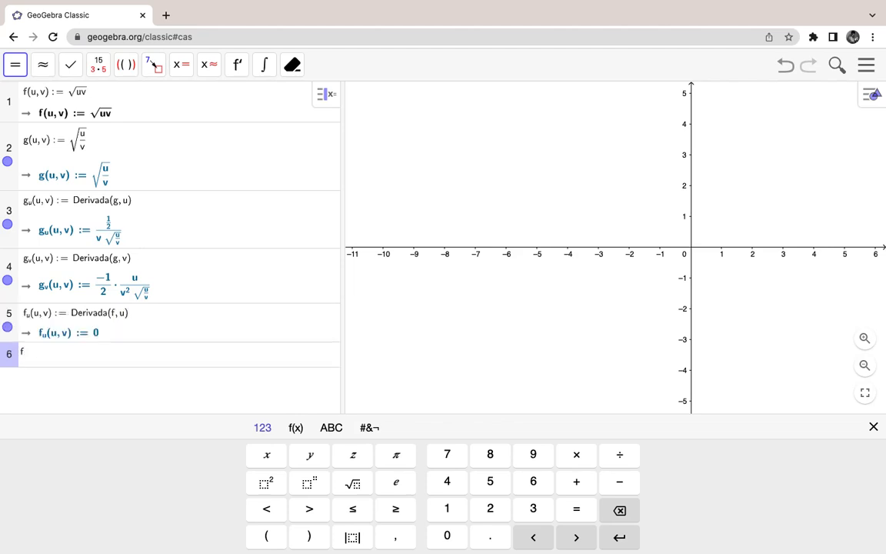
pyautogui.write('_v(u, v) := Deri')
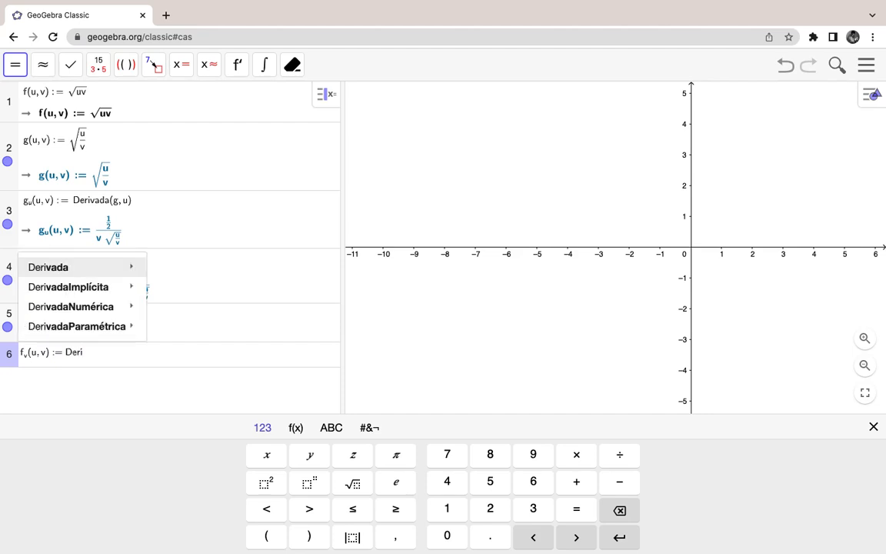
pyautogui.write('vada(')
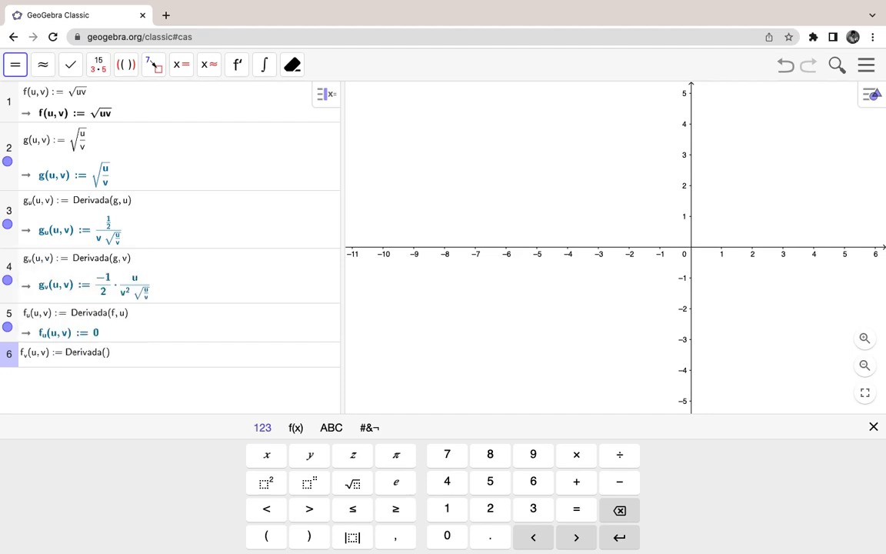
pyautogui.write('f, v')
pyautogui.press('Return')
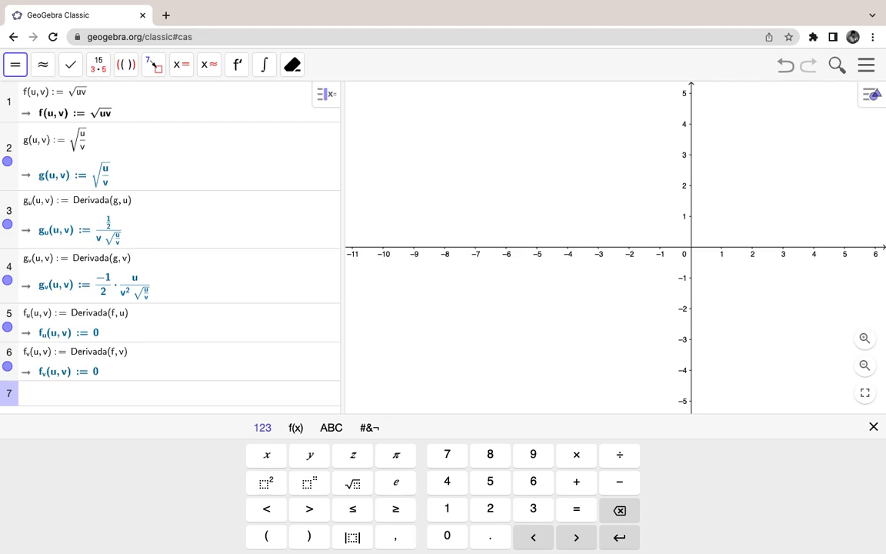
# - Change row 5 to f_u(u,v) := Derivada(f(u,v),u) and re-evaluate the f_v derivative in row 6
pyautogui.click(126, 323)
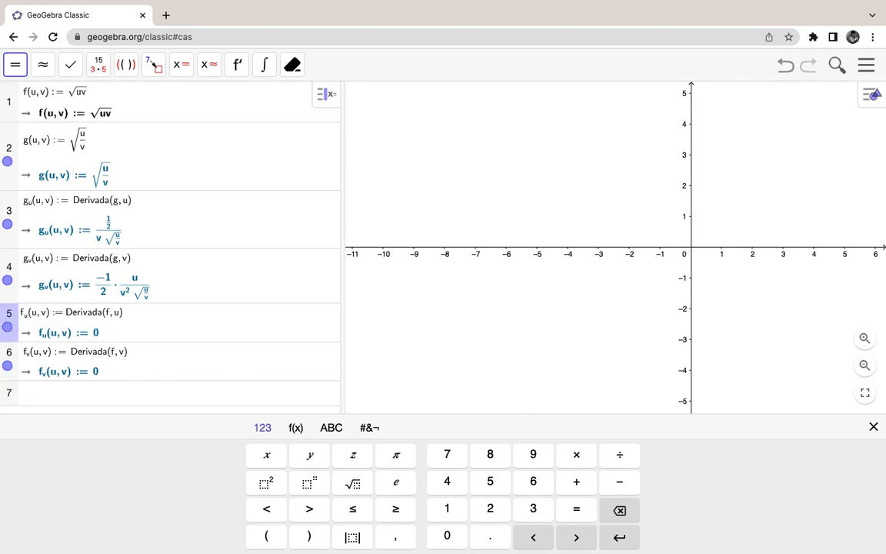
pyautogui.write('(u,v')
pyautogui.press('Return')
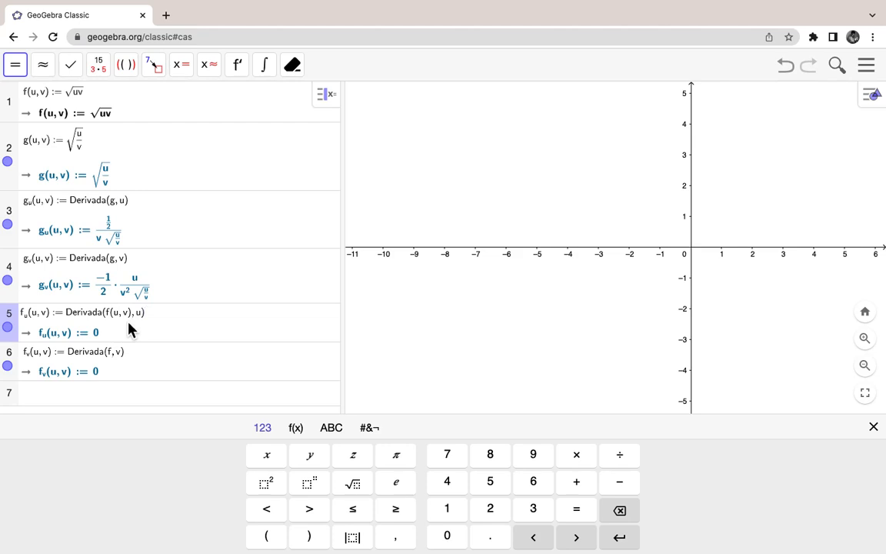
pyautogui.click(133, 362)
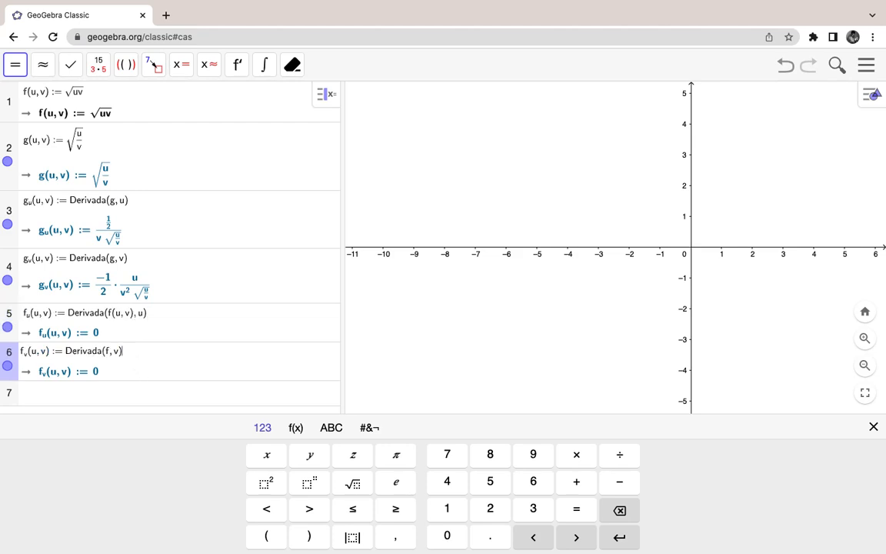
pyautogui.press('Return')
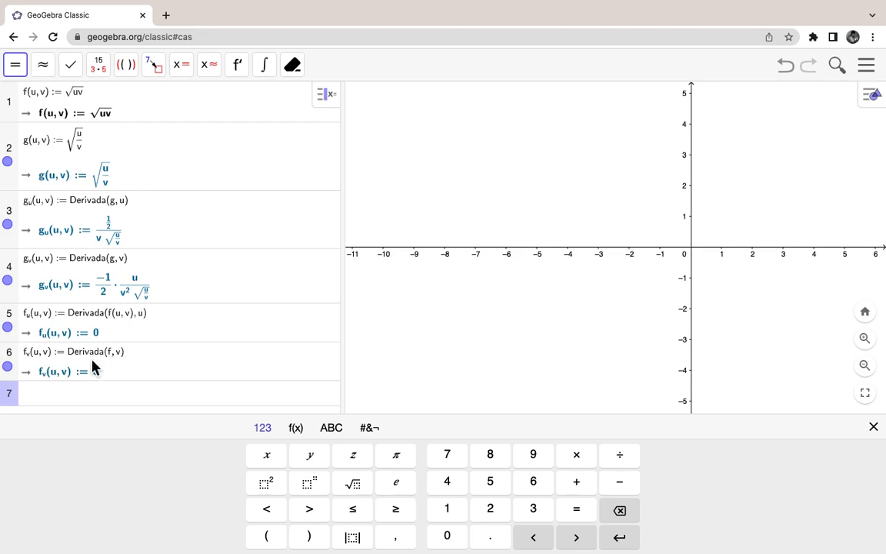
# - Insert an explicit multiplication sign between u and v in row 1, making it f(u,v) := sqrt(u*v)
pyautogui.click(79, 98)
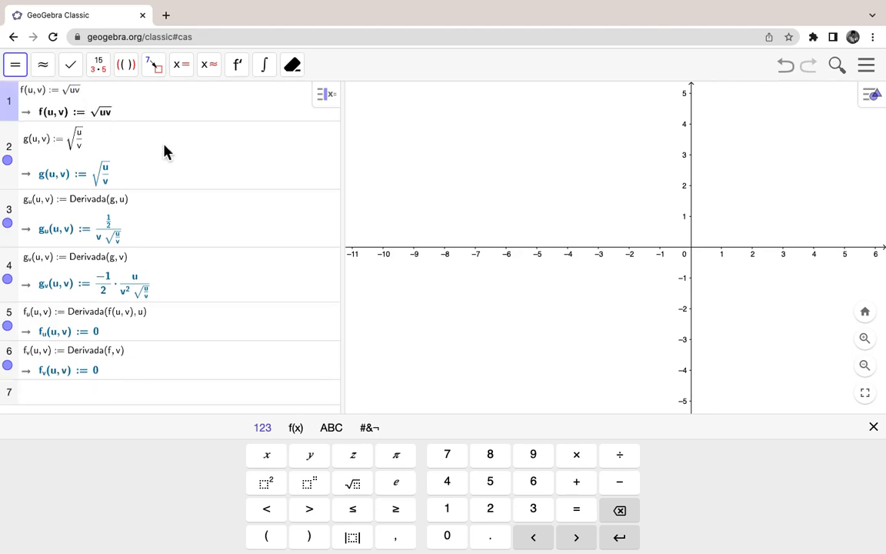
pyautogui.write('*')
pyautogui.press('Right')
pyautogui.press('Return')
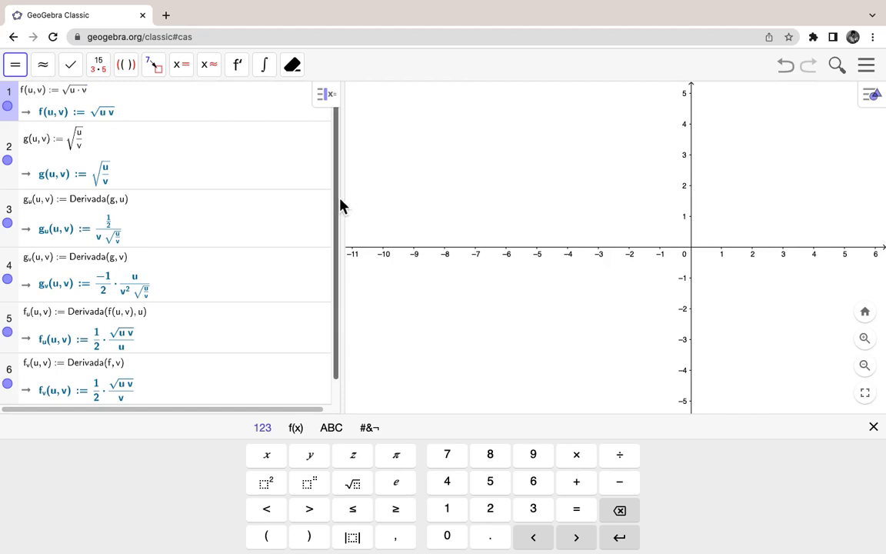
# - Delete the stray f_v expressions appended to row 1 and re-evaluate it as f(u,v) := sqrt(u*v)
pyautogui.scroll(-1, 340, 207)
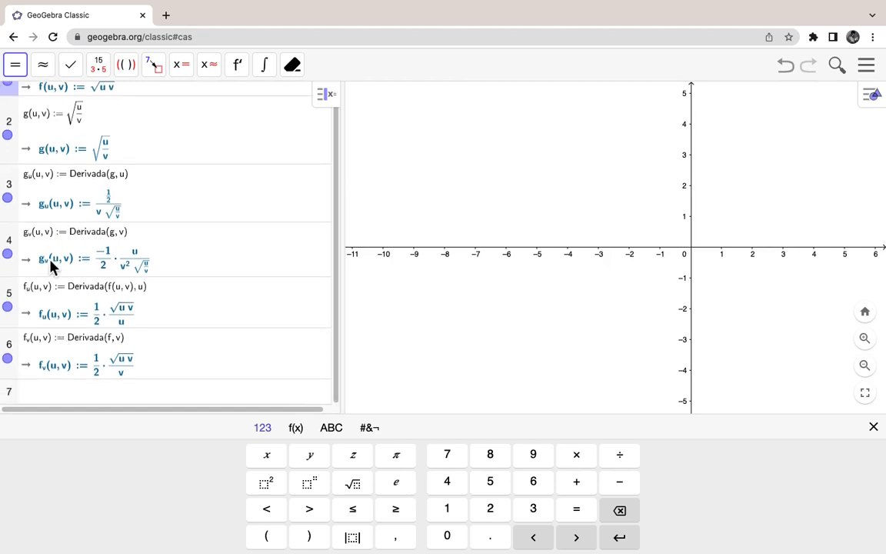
pyautogui.scroll(1, 79, 400)
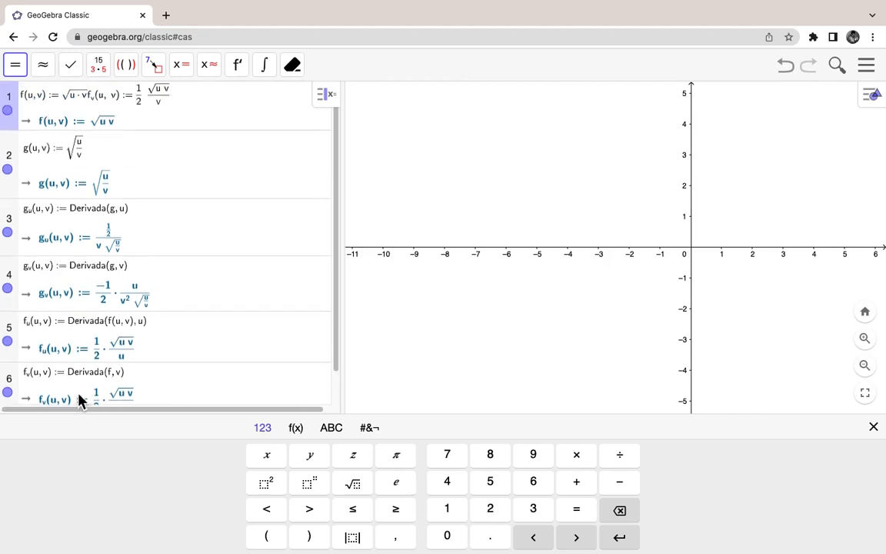
pyautogui.scroll(-1, 293, 322)
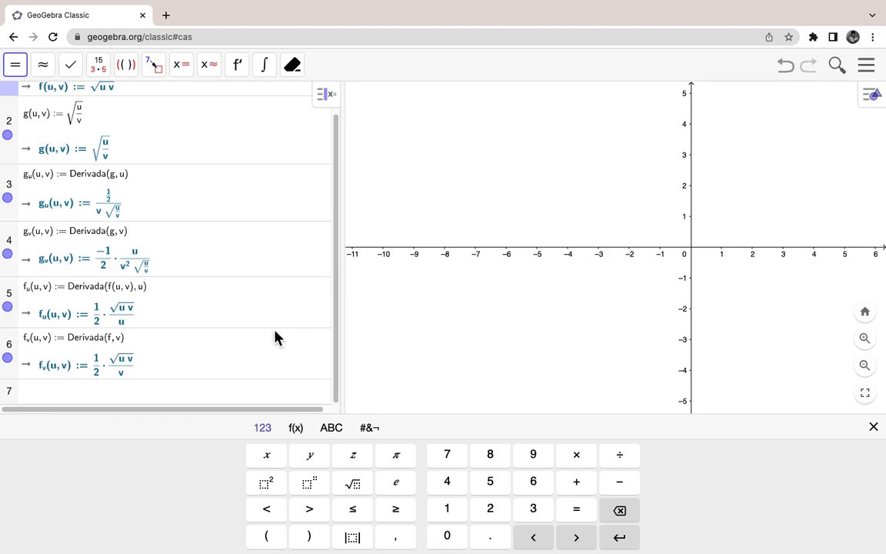
pyautogui.click(67, 396)
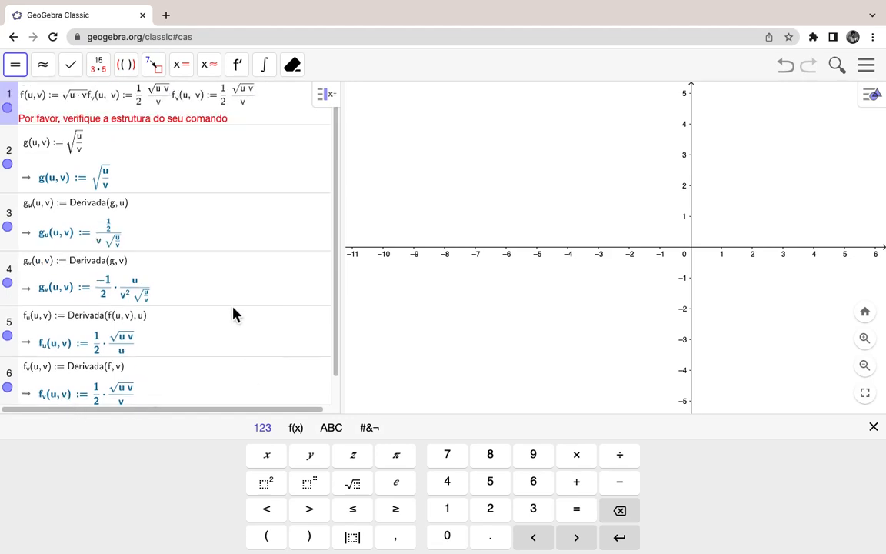
pyautogui.press('BackSpace')
pyautogui.press('BackSpace')
pyautogui.press('BackSpace')
pyautogui.press('BackSpace')
pyautogui.press('BackSpace')
pyautogui.press('BackSpace')
pyautogui.press('BackSpace')
pyautogui.press('BackSpace')
pyautogui.press('BackSpace')
pyautogui.press('BackSpace')
pyautogui.press('BackSpace')
pyautogui.press('BackSpace')
pyautogui.press('BackSpace')
pyautogui.press('BackSpace')
pyautogui.press('BackSpace')
pyautogui.press('BackSpace')
pyautogui.press('BackSpace')
pyautogui.press('BackSpace')
pyautogui.press('BackSpace')
pyautogui.press('BackSpace')
pyautogui.press('BackSpace')
pyautogui.press('BackSpace')
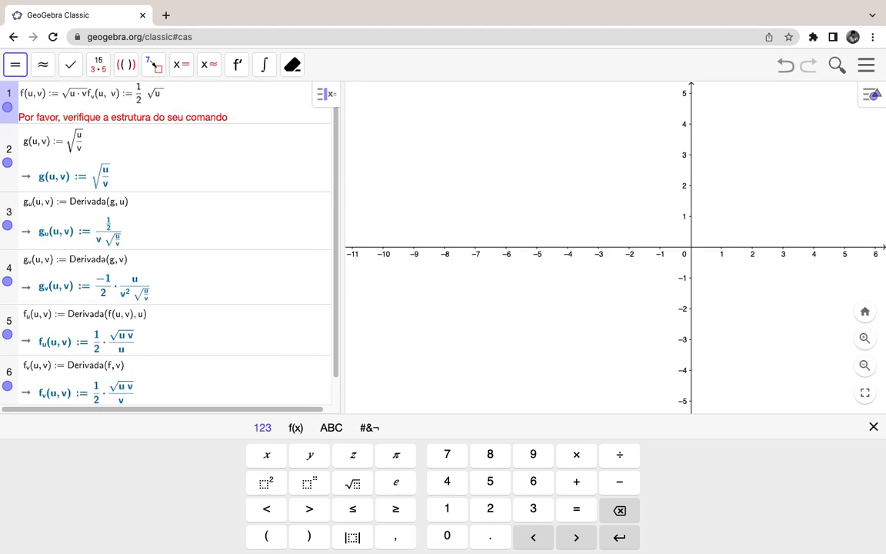
pyautogui.press('BackSpace')
pyautogui.press('BackSpace')
pyautogui.press('BackSpace')
pyautogui.press('BackSpace')
pyautogui.press('BackSpace')
pyautogui.press('BackSpace')
pyautogui.press('BackSpace')
pyautogui.press('BackSpace')
pyautogui.press('BackSpace')
pyautogui.press('BackSpace')
pyautogui.press('BackSpace')
pyautogui.press('BackSpace')
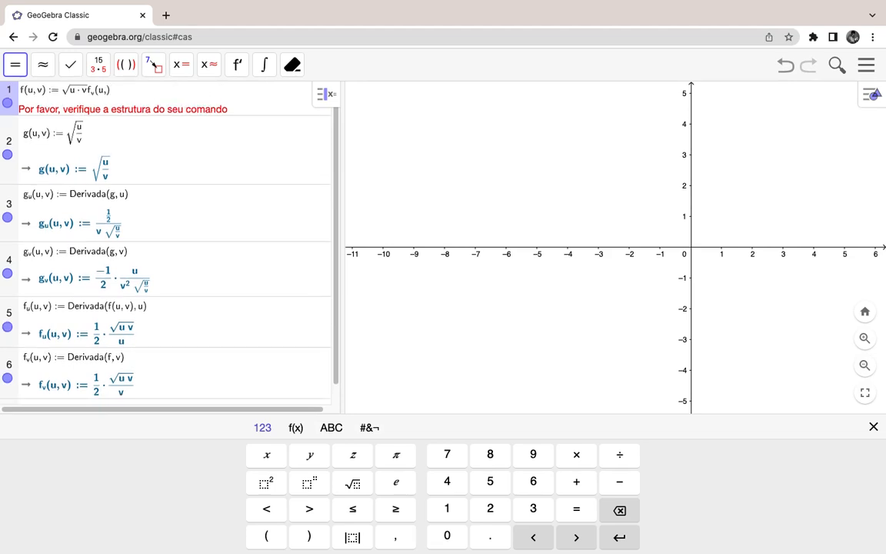
pyautogui.press('BackSpace')
pyautogui.press('BackSpace')
pyautogui.press('BackSpace')
pyautogui.press('Return')
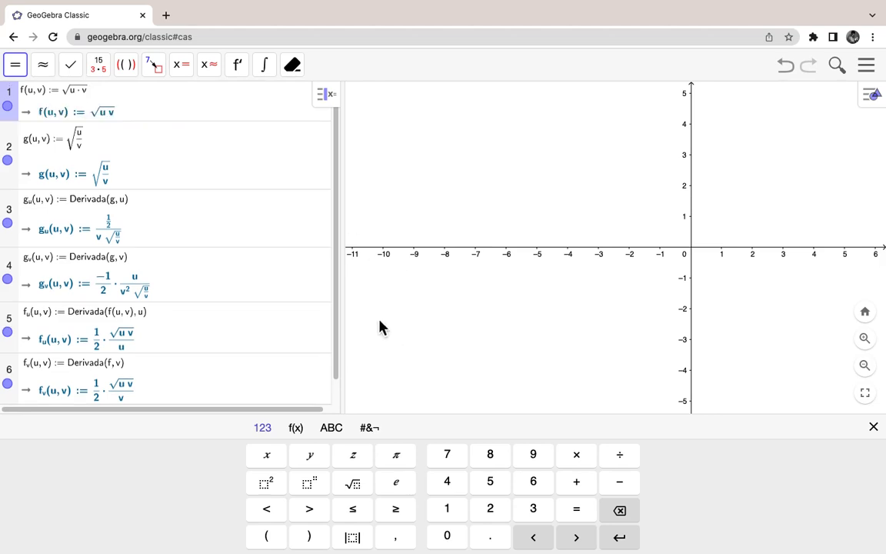
# - Clear the single f_v expression inserted after f's definition in row 1
pyautogui.scroll(-2, 334, 339)
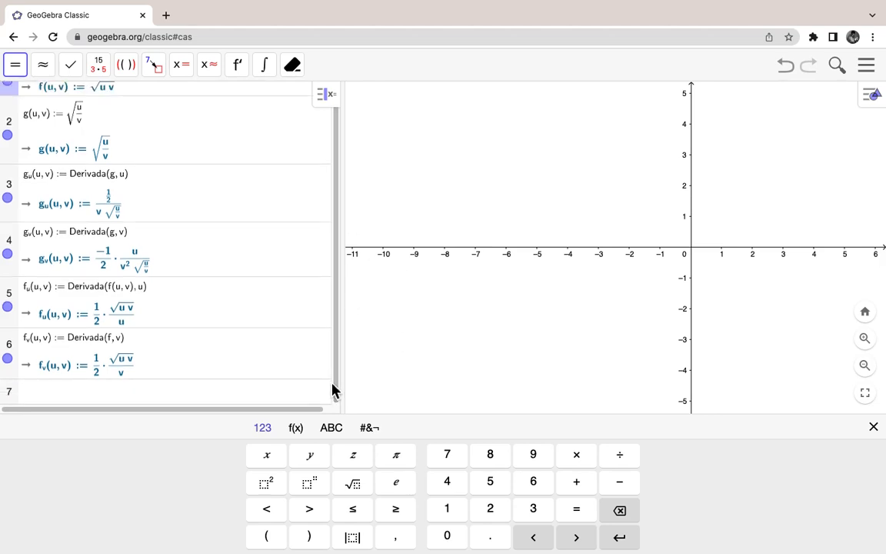
pyautogui.click(37, 400)
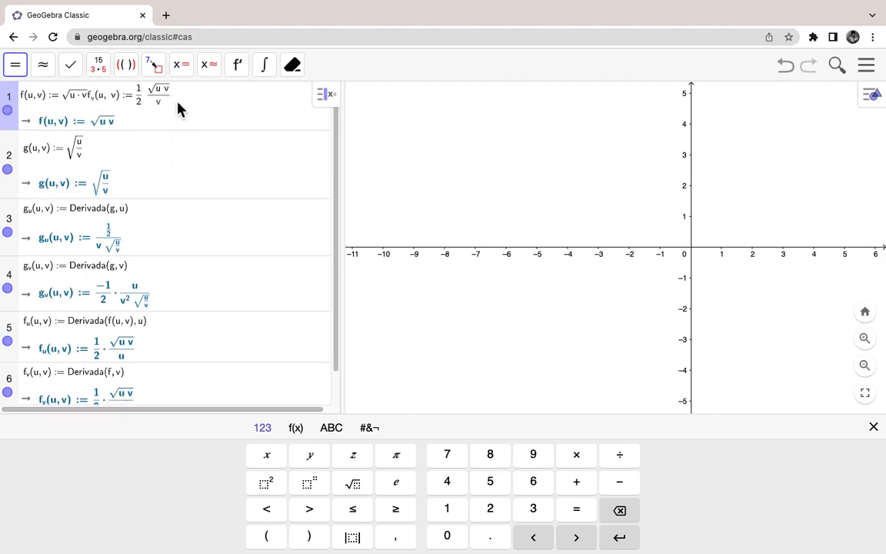
pyautogui.press('BackSpace')
pyautogui.press('BackSpace')
pyautogui.press('BackSpace')
pyautogui.press('BackSpace')
pyautogui.press('BackSpace')
pyautogui.press('BackSpace')
pyautogui.press('BackSpace')
pyautogui.press('BackSpace')
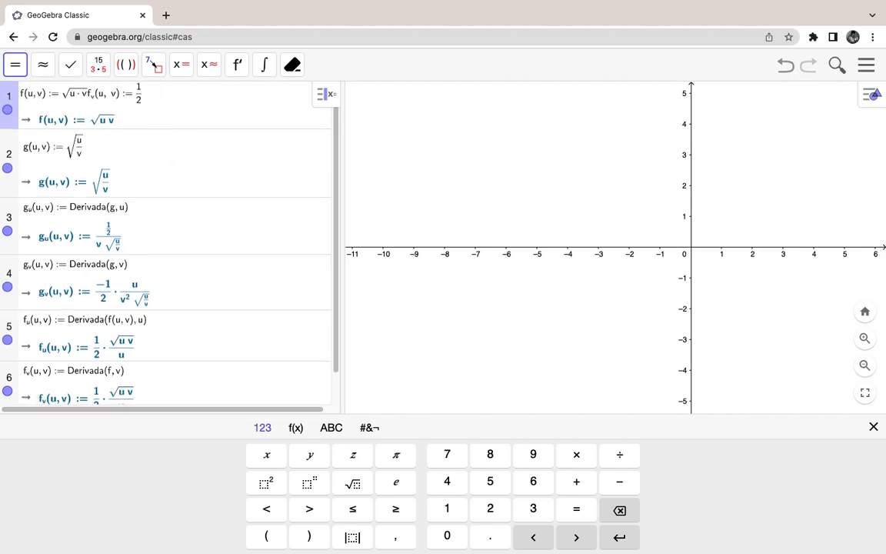
pyautogui.press('BackSpace')
pyautogui.press('BackSpace')
pyautogui.press('BackSpace')
pyautogui.press('BackSpace')
pyautogui.press('BackSpace')
pyautogui.press('BackSpace')
pyautogui.press('BackSpace')
pyautogui.press('BackSpace')
pyautogui.press('BackSpace')
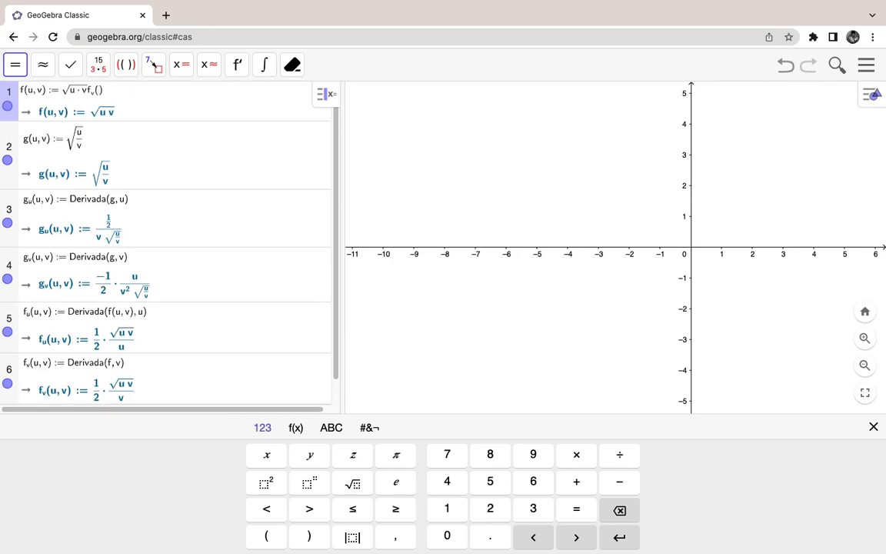
pyautogui.press('BackSpace')
# - Delete row 7, which holds the unwanted duplicate function a(u,v)
pyautogui.scroll(-1, 339, 404)
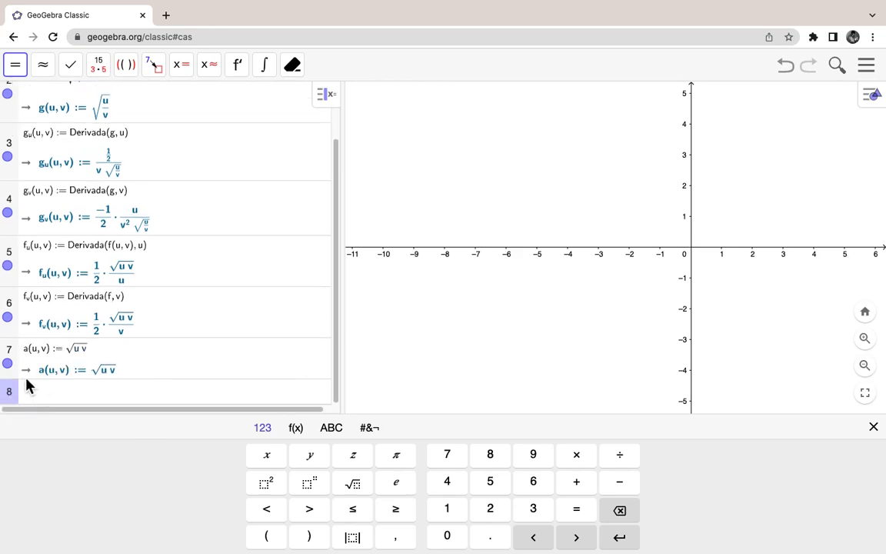
pyautogui.click(10, 364)
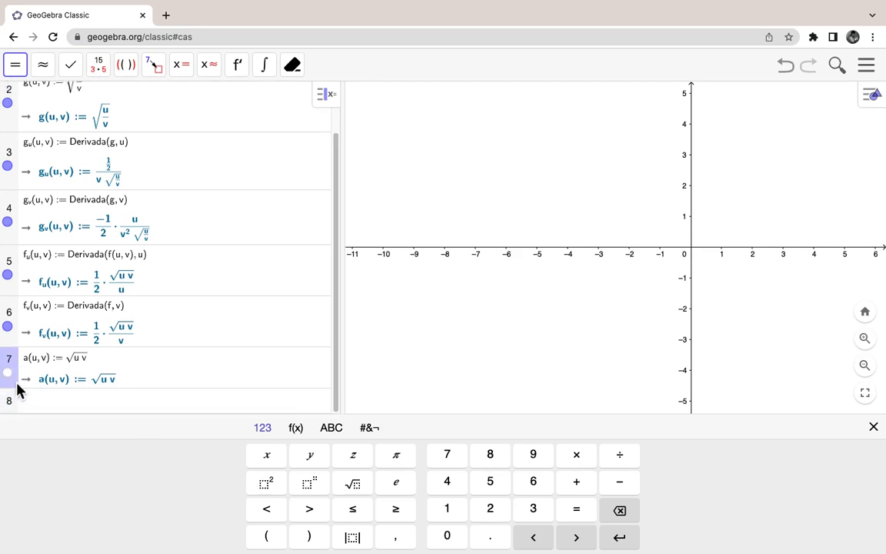
pyautogui.rightClick(17, 383)
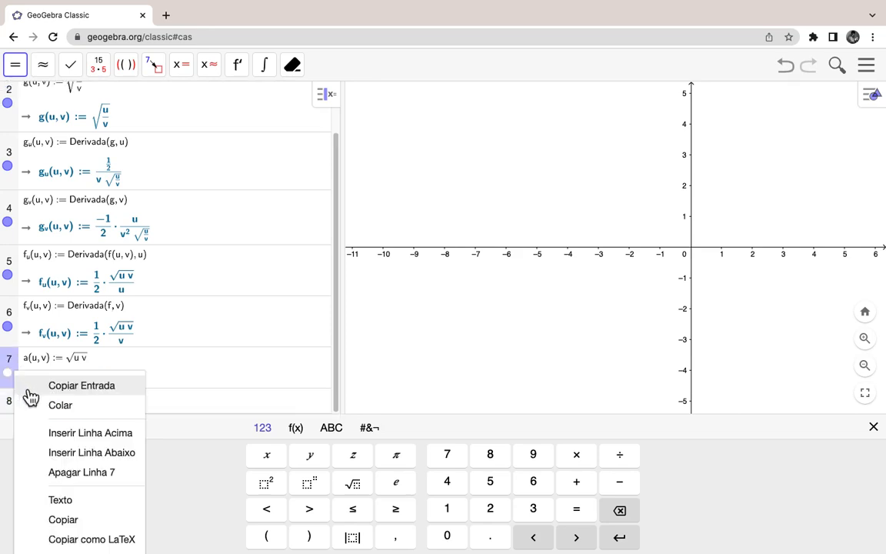
pyautogui.click(82, 472)
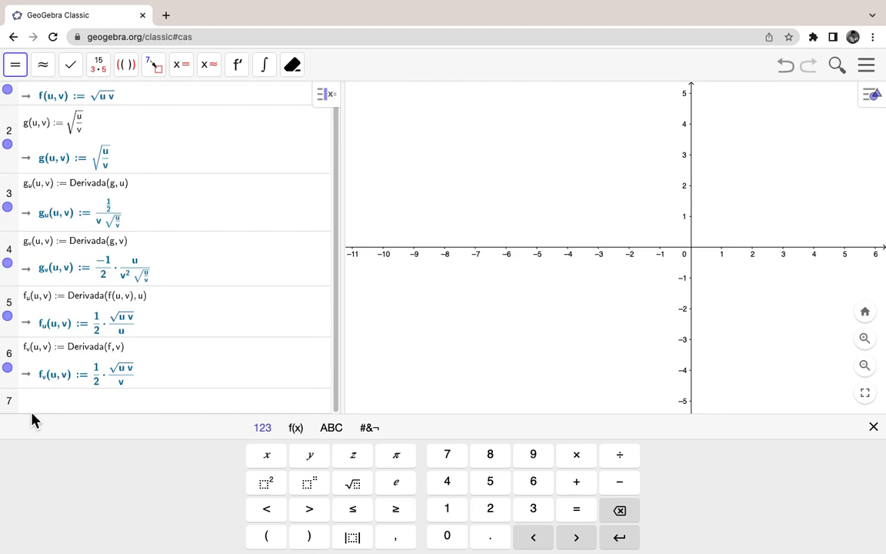
# - Begin a determinant assignment in the empty row 7 as J := Determinante()
pyautogui.click(29, 411)
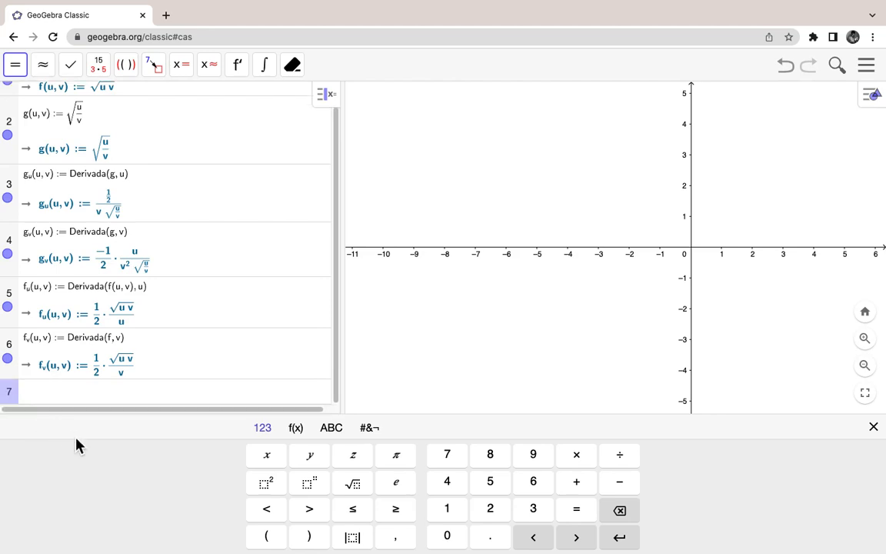
pyautogui.write('Determinante')
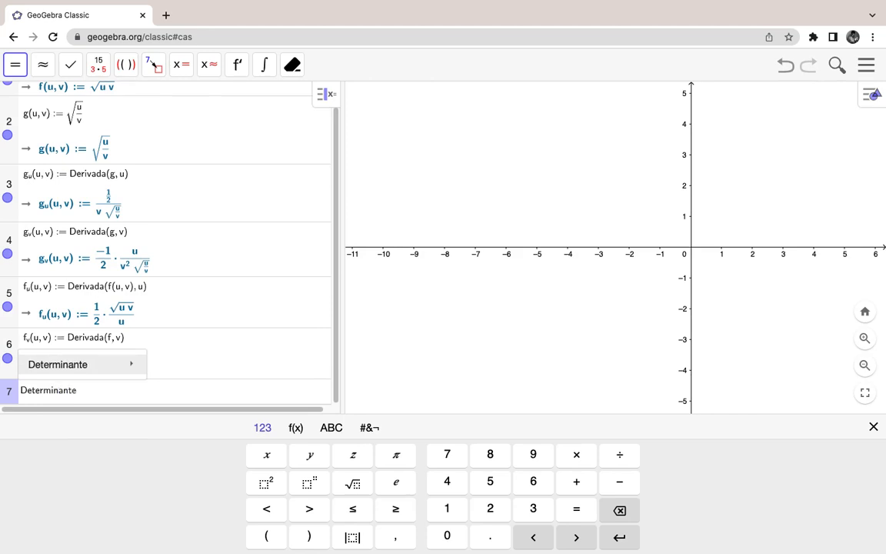
pyautogui.write('(')
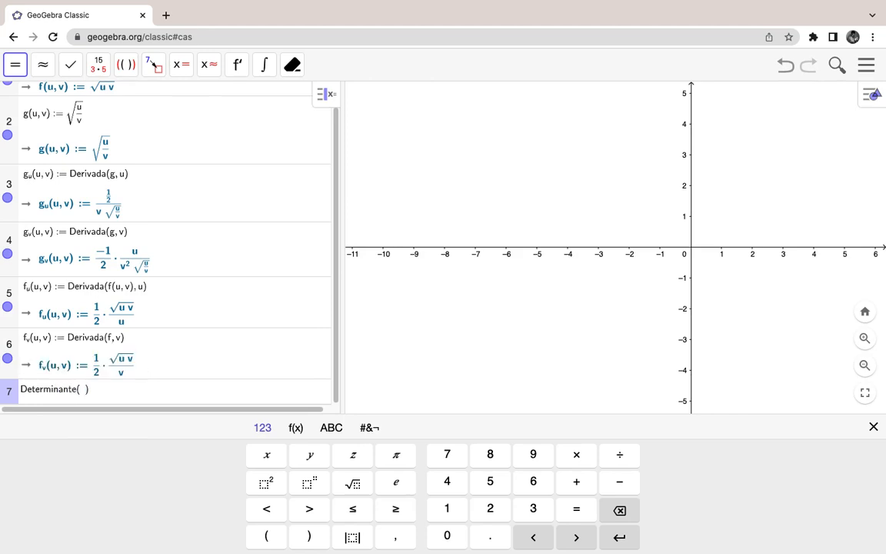
pyautogui.press('Left')
pyautogui.press('Left')
pyautogui.press('Left')
pyautogui.write(':')
pyautogui.press('BackSpace')
pyautogui.write('J:=')
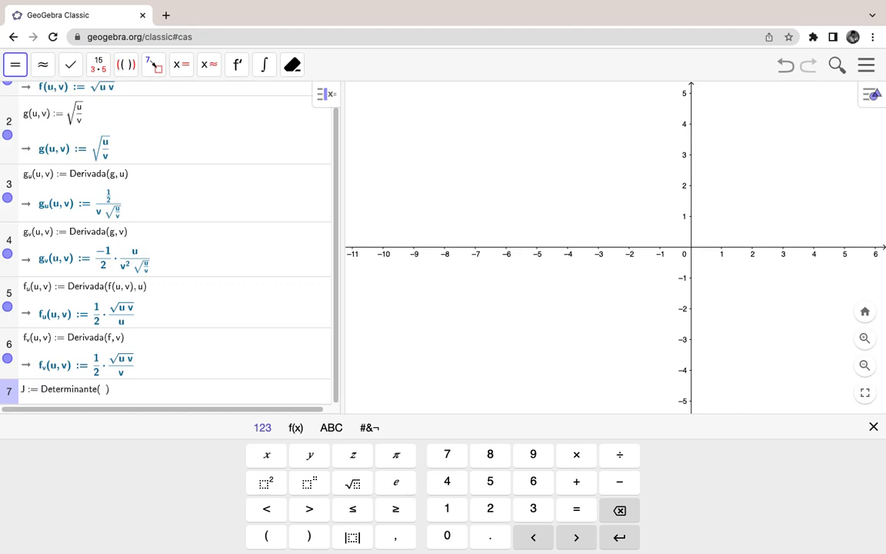
# - Complete row 7 with the matrix of partial derivatives {{f_u,f_v},{g_u,g_v}} as the determinant's argument and evaluate J
pyautogui.press('Right')
pyautogui.press('Right')
pyautogui.press('Right')
pyautogui.press('Right')
pyautogui.press('Right')
pyautogui.press('Right')
pyautogui.press('Right')
pyautogui.press('Right')
pyautogui.press('Right')
pyautogui.press('Right')
pyautogui.press('Right')
pyautogui.press('Right')
pyautogui.press('Right')
pyautogui.write('{f_u')
pyautogui.press('Right')
pyautogui.write(', f')
pyautogui.write('_v')
pyautogui.press('Left')
pyautogui.press('Left')
pyautogui.press('Left')
pyautogui.press('Left')
pyautogui.press('Right')
pyautogui.write('{,{g_u,g_v')
pyautogui.press('Return')
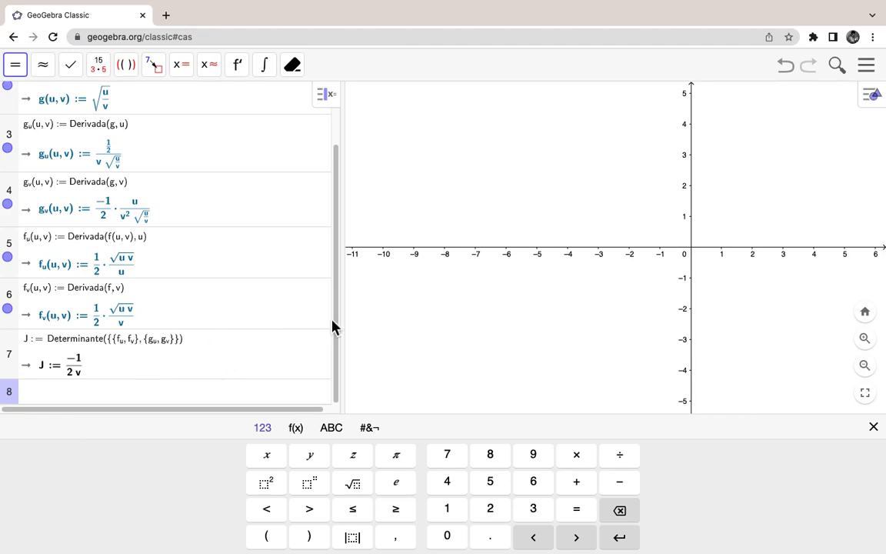
pyautogui.moveTo(337, 326)
pyautogui.mouseDown()
pyautogui.moveTo(352, 208)
pyautogui.moveTo(339, 342)
pyautogui.mouseUp()
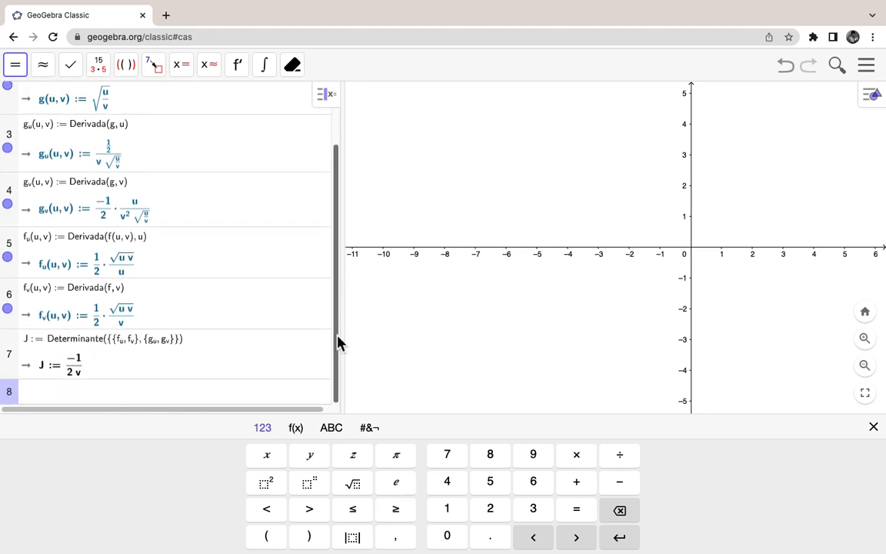